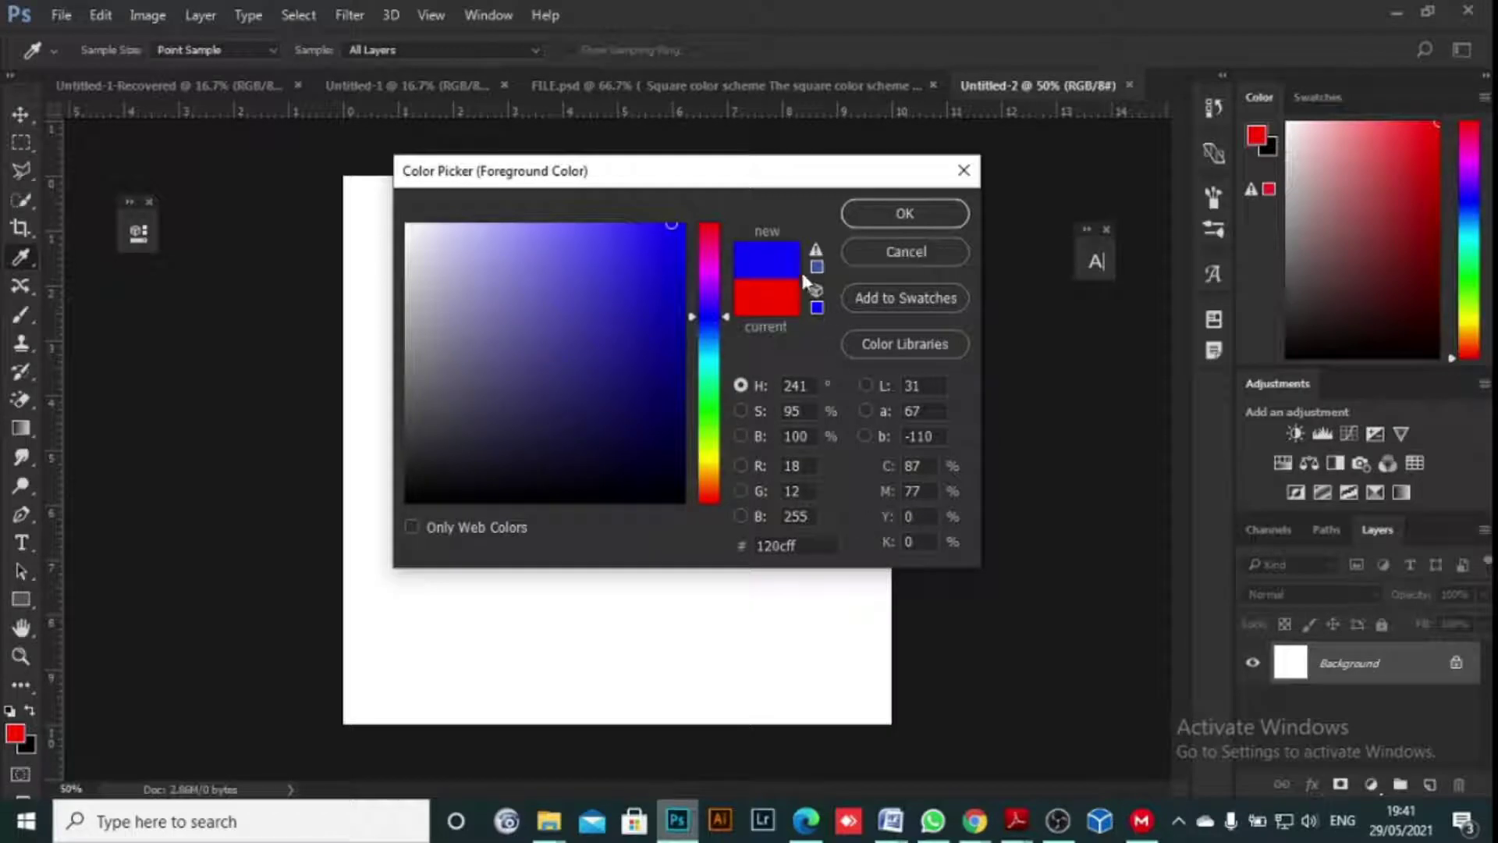
# - Compare the saturation, brightness and hue colour views, then reset the new colour to red ff0000
pyautogui.press('alt')
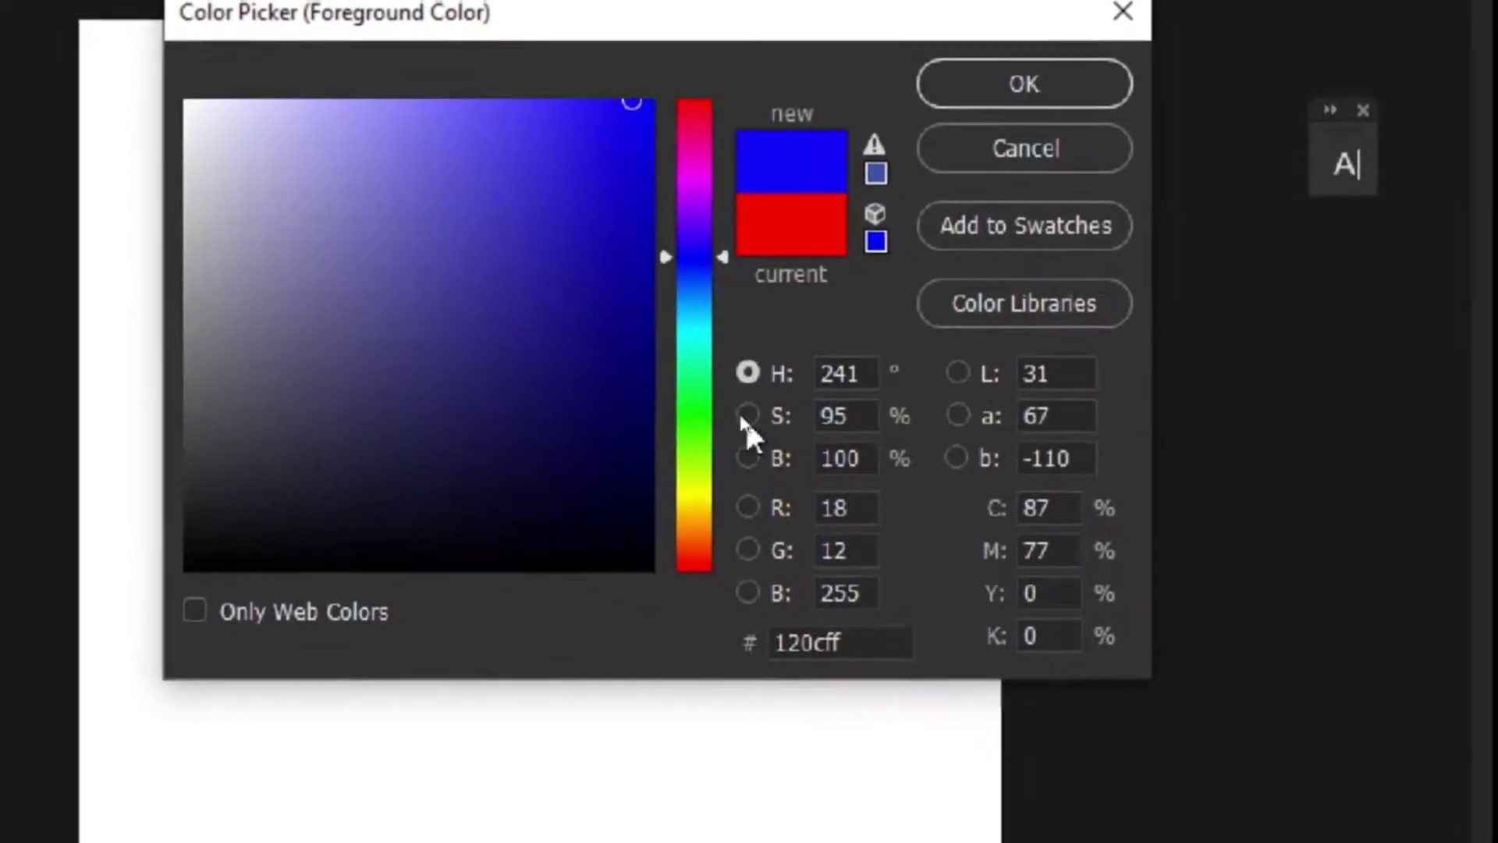
pyautogui.click(744, 416)
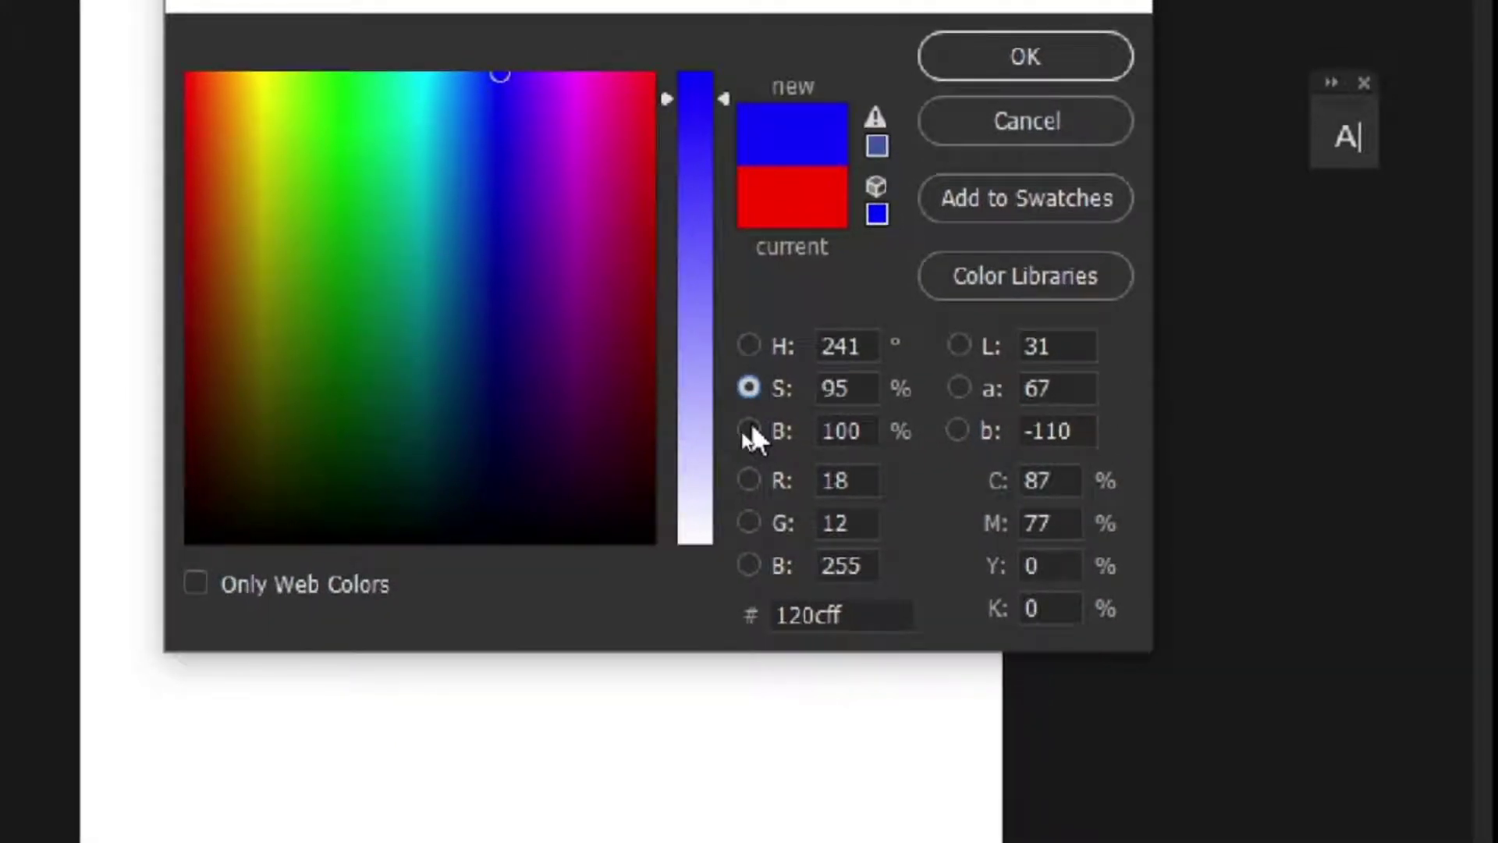
pyautogui.click(749, 430)
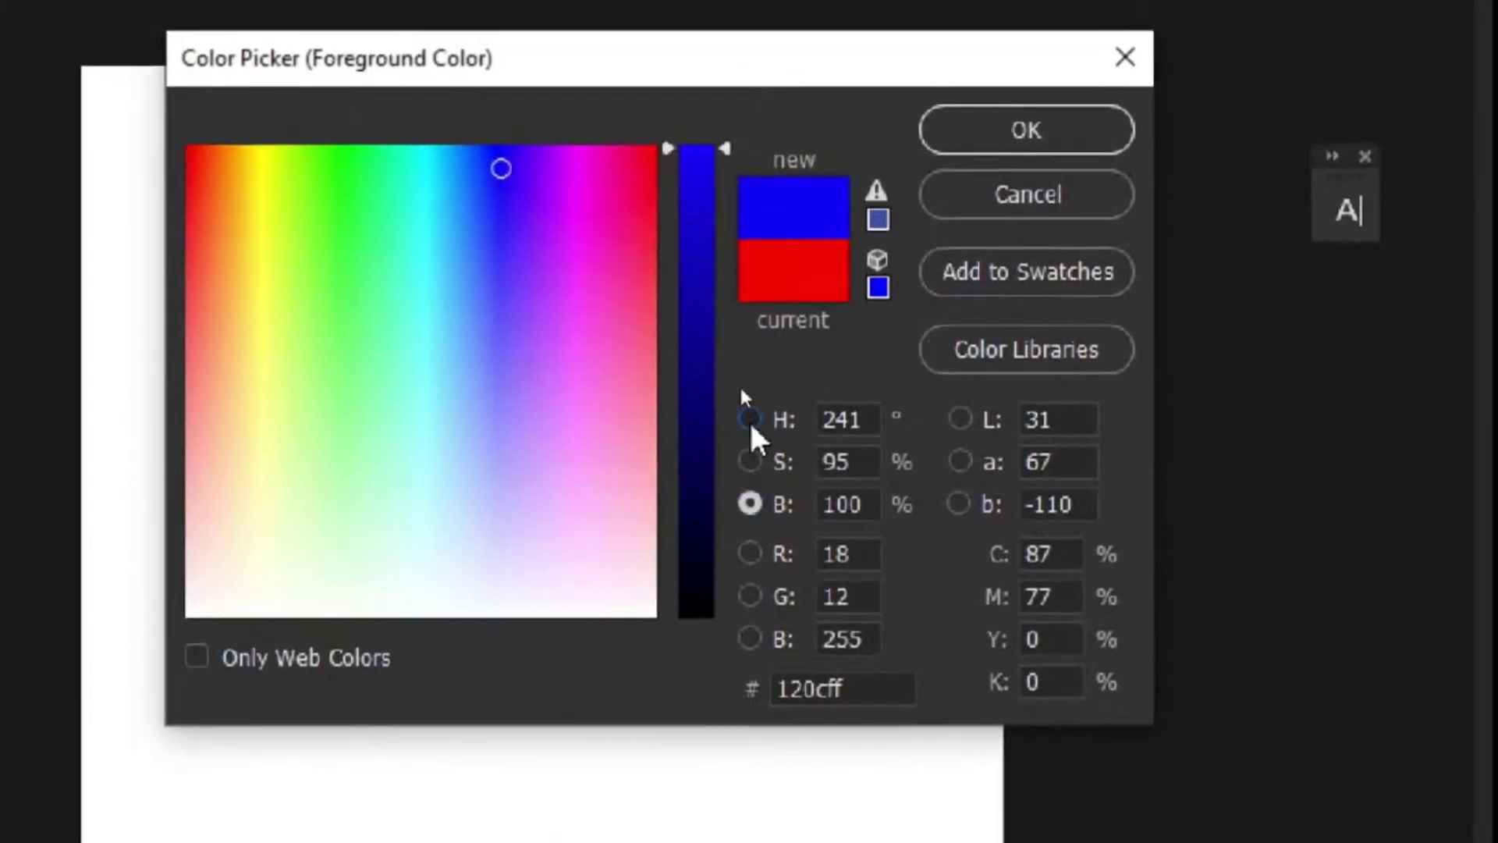
pyautogui.click(750, 421)
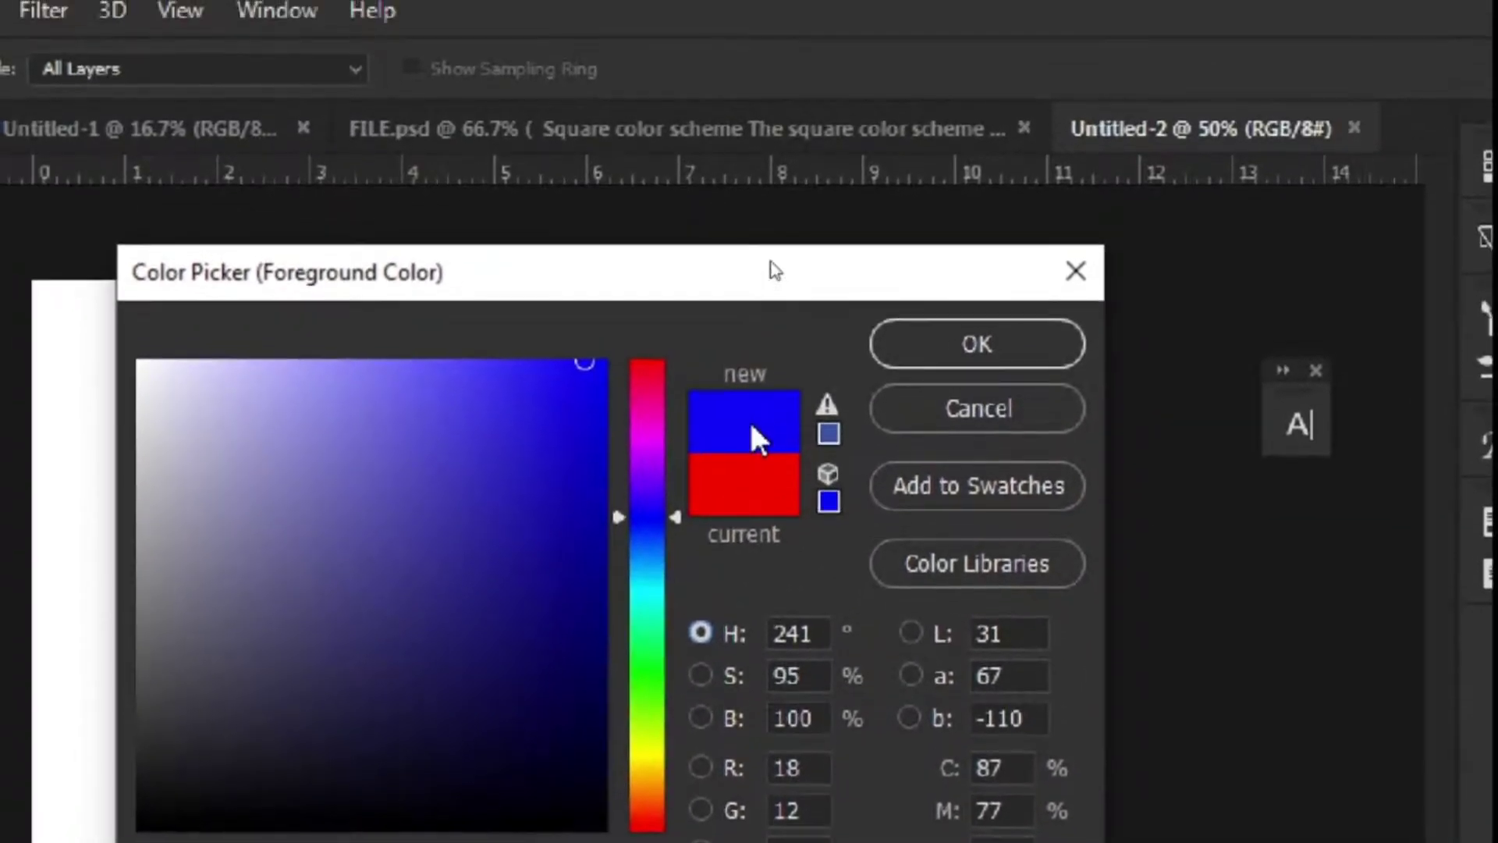
pyautogui.click(747, 482)
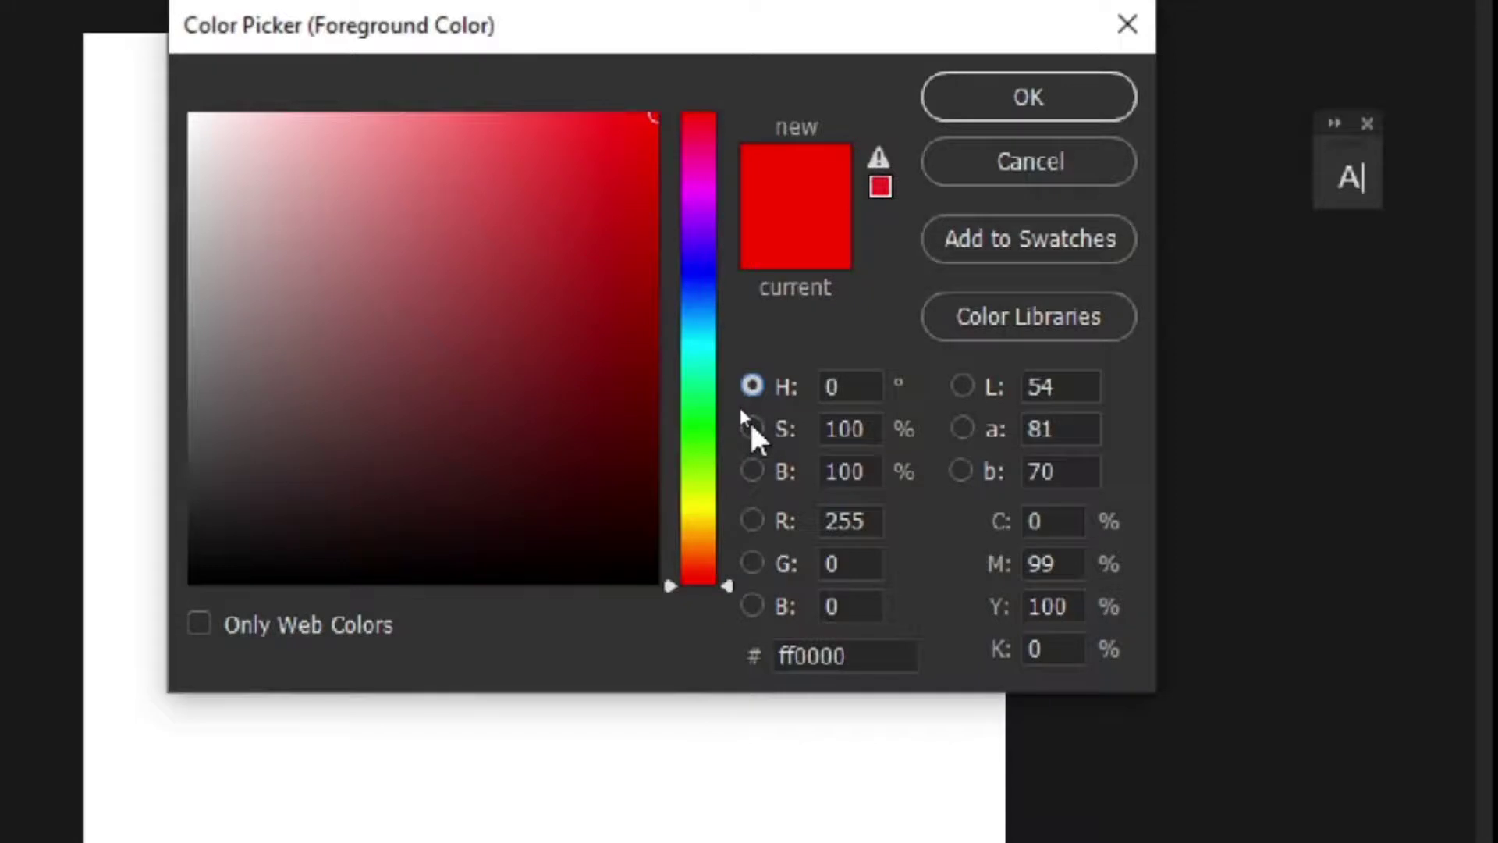
# - Lower the red's brightness to 98% (fa0000), then minimise Photoshop to show the colour PDF
pyautogui.click(752, 472)
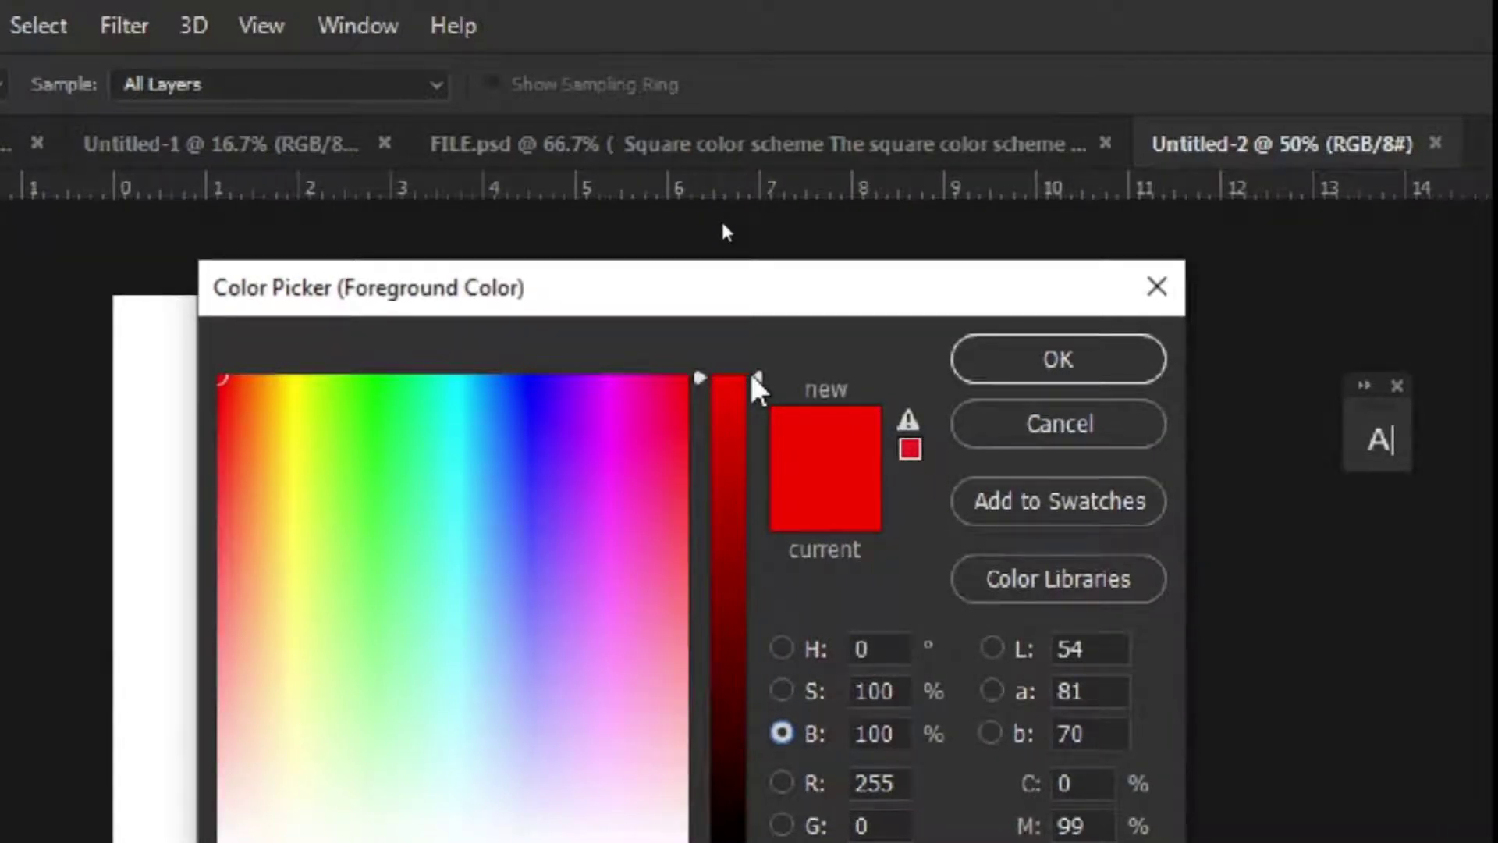
pyautogui.moveTo(755, 388); pyautogui.dragTo(755, 468)
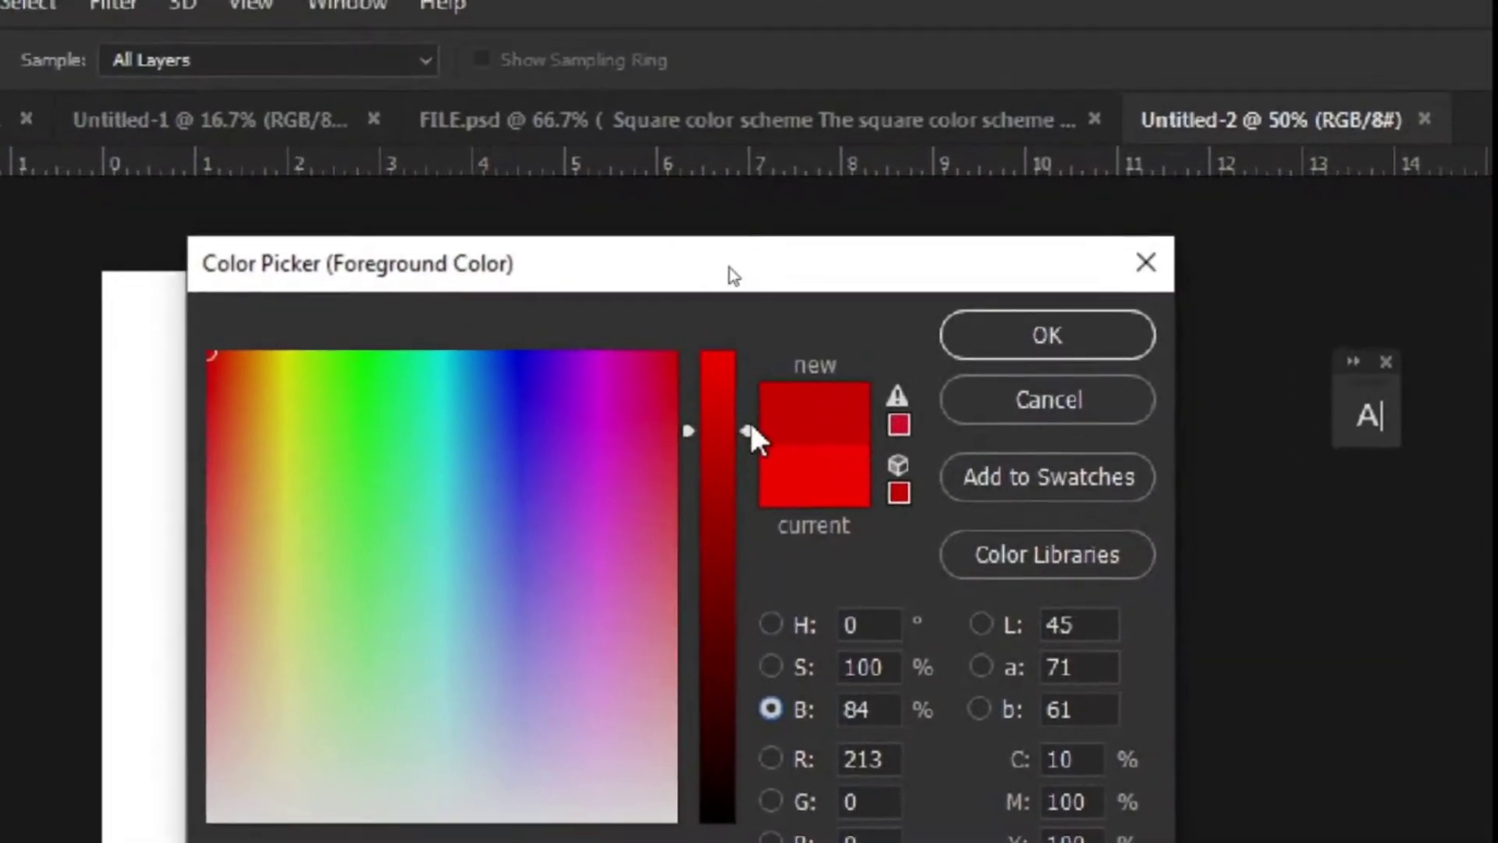
pyautogui.moveTo(753, 429); pyautogui.dragTo(753, 378)
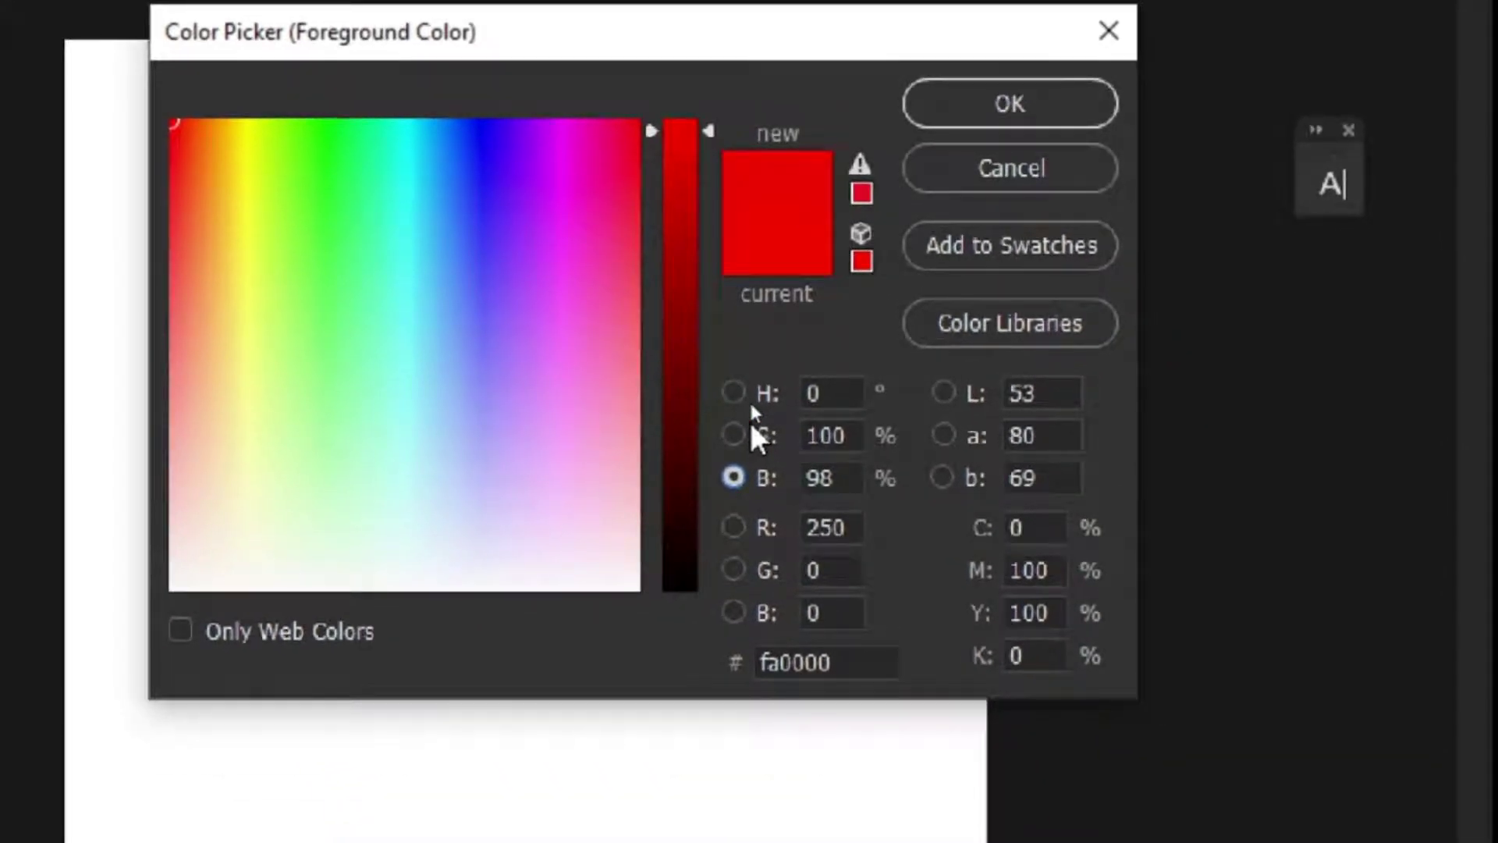
pyautogui.press('alt')
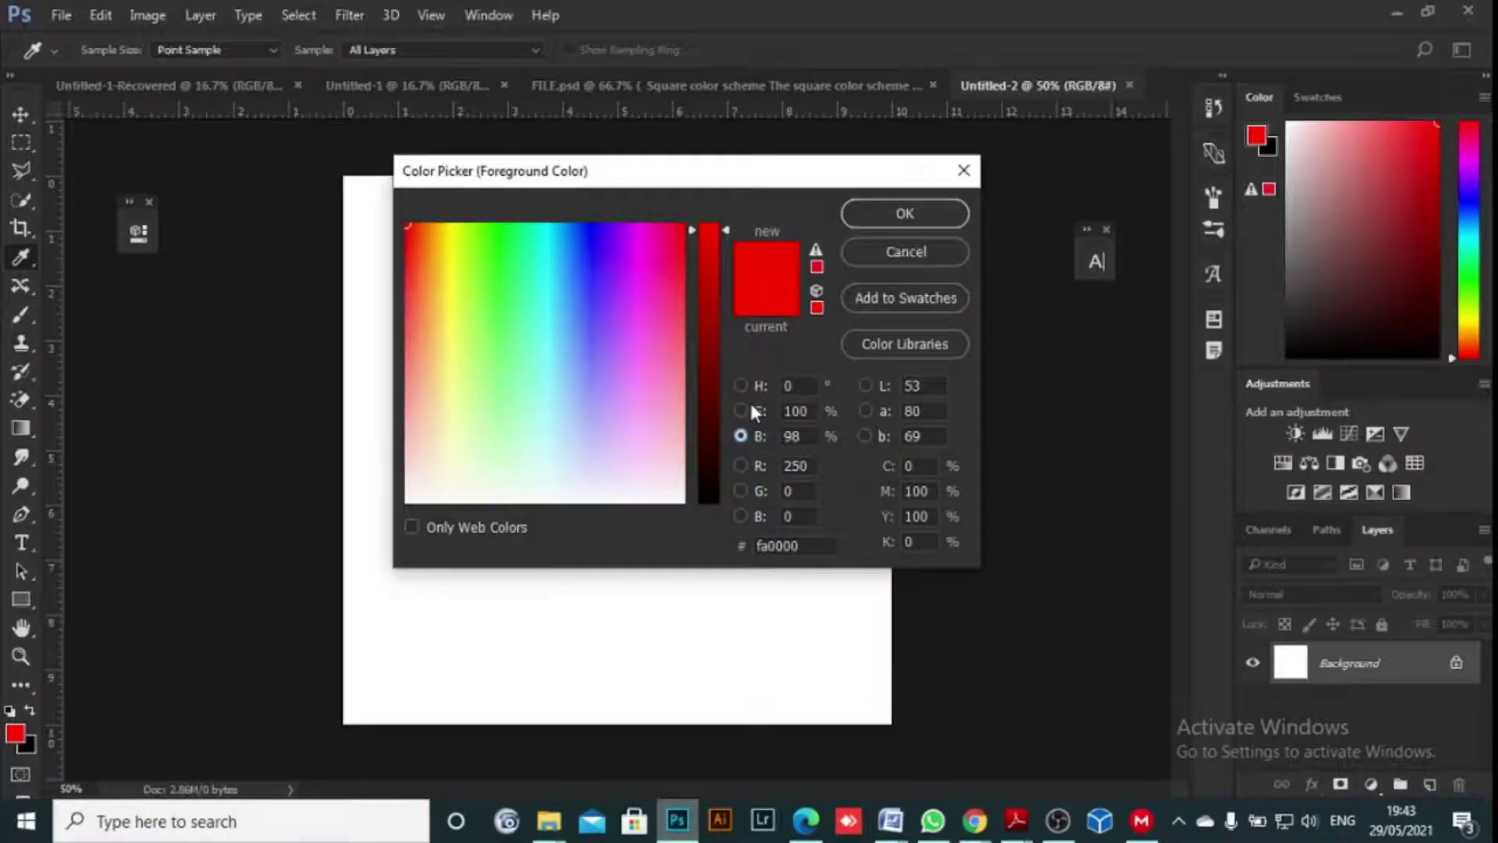
pyautogui.click(676, 819)
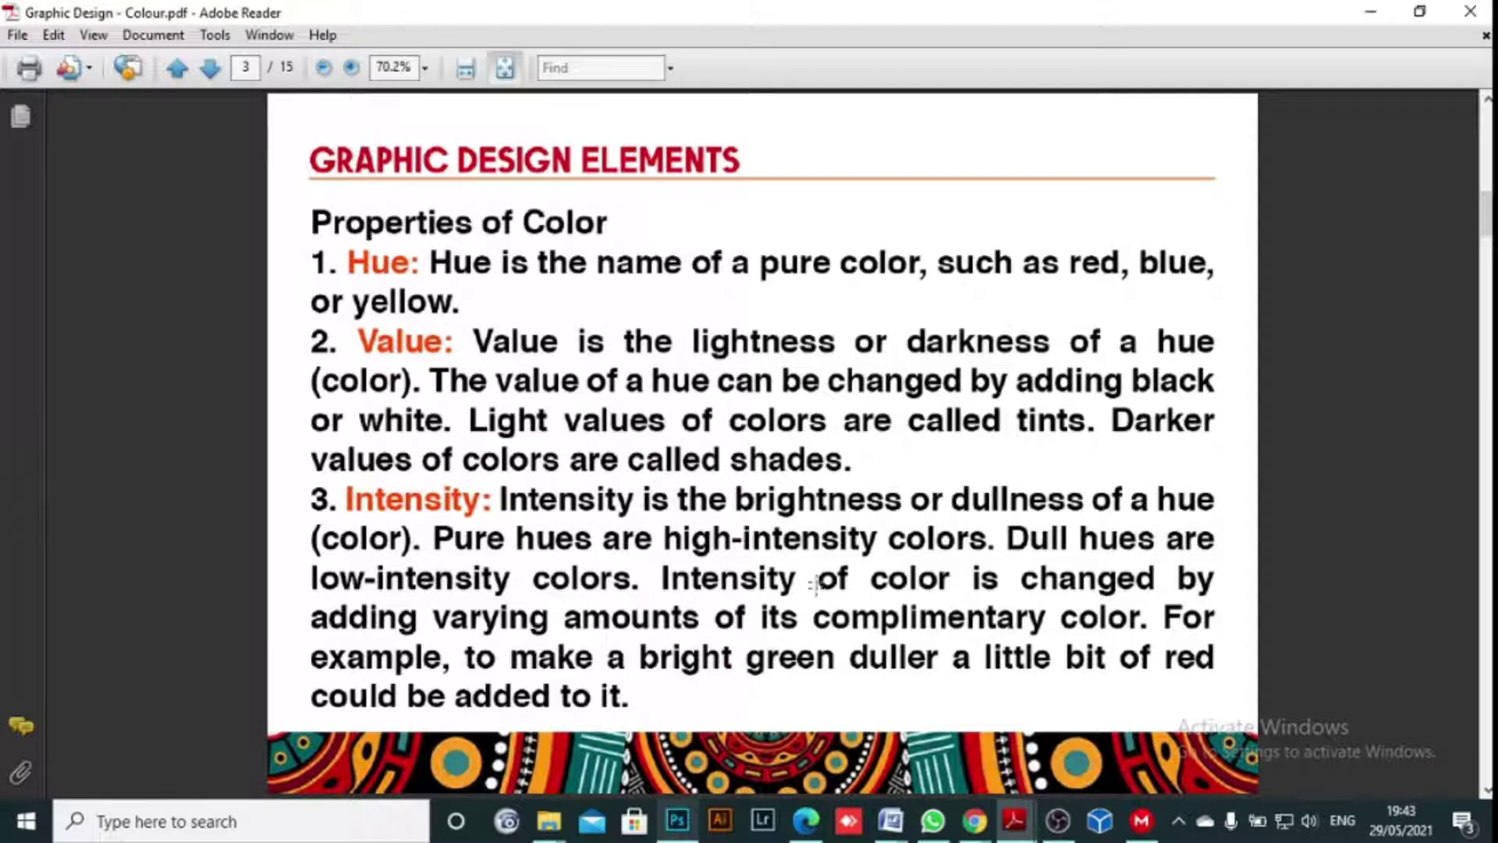
# - Switch briefly to Photoshop's colour picker, then back to the Properties of Color PDF page
pyautogui.click(685, 833)
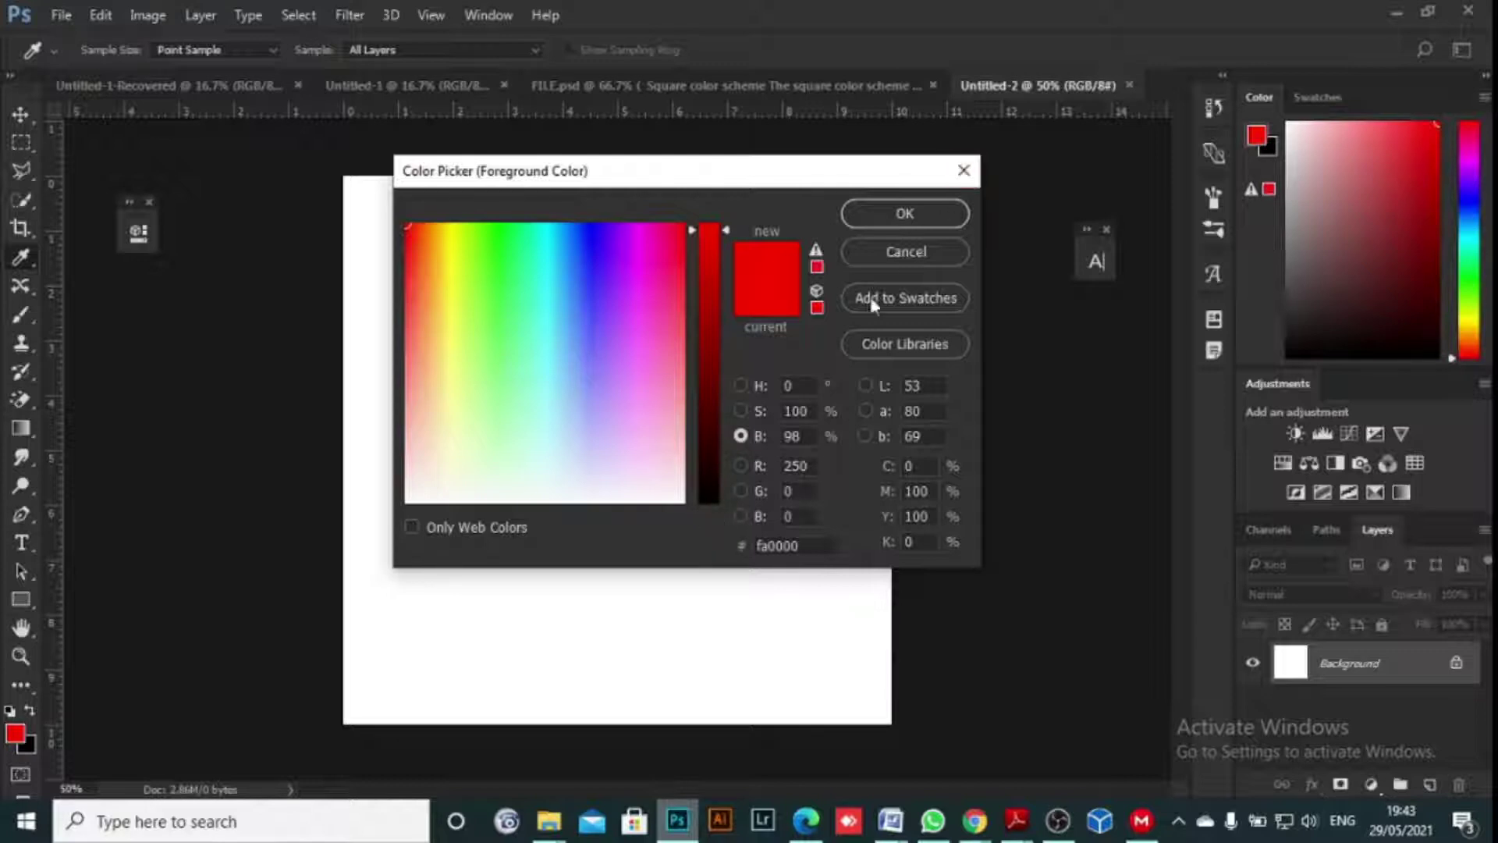
pyautogui.click(679, 823)
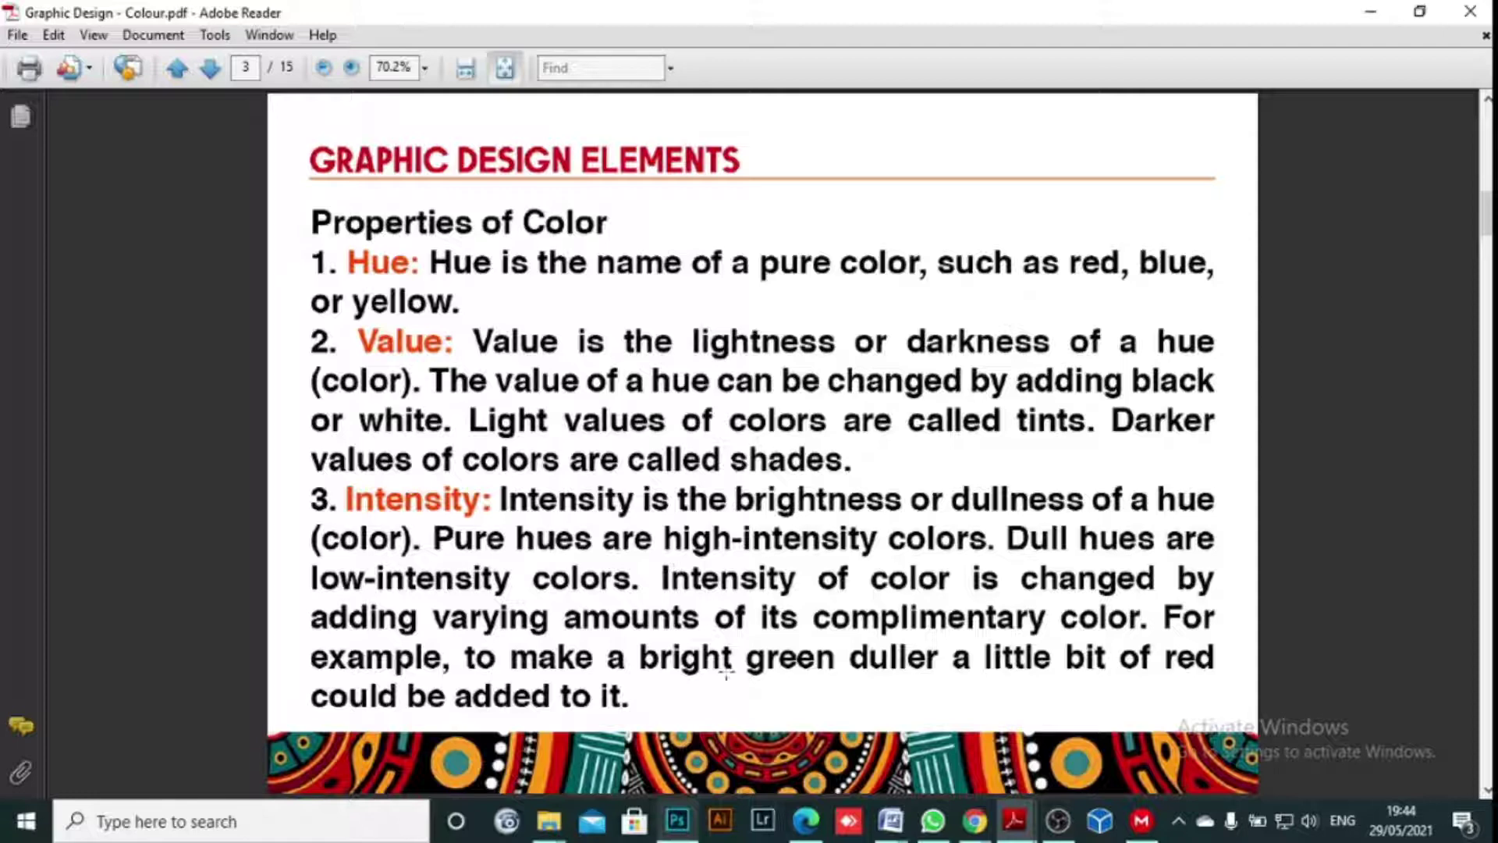
# - Raise brightness to full, fade the red to pink with saturation, then restore 100% saturation
pyautogui.click(678, 820)
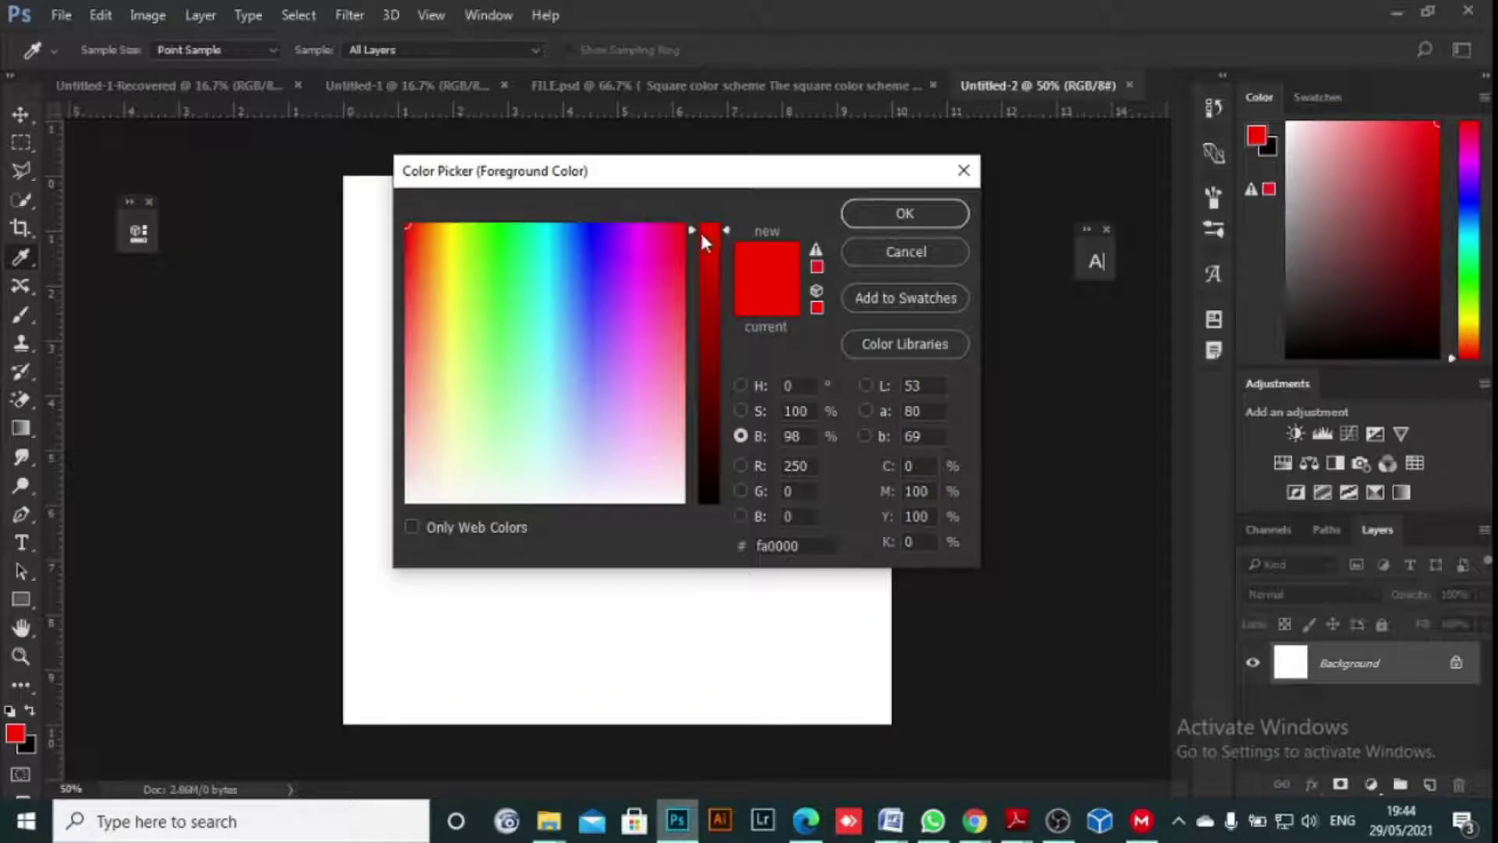
pyautogui.moveTo(701, 232); pyautogui.dragTo(703, 223)
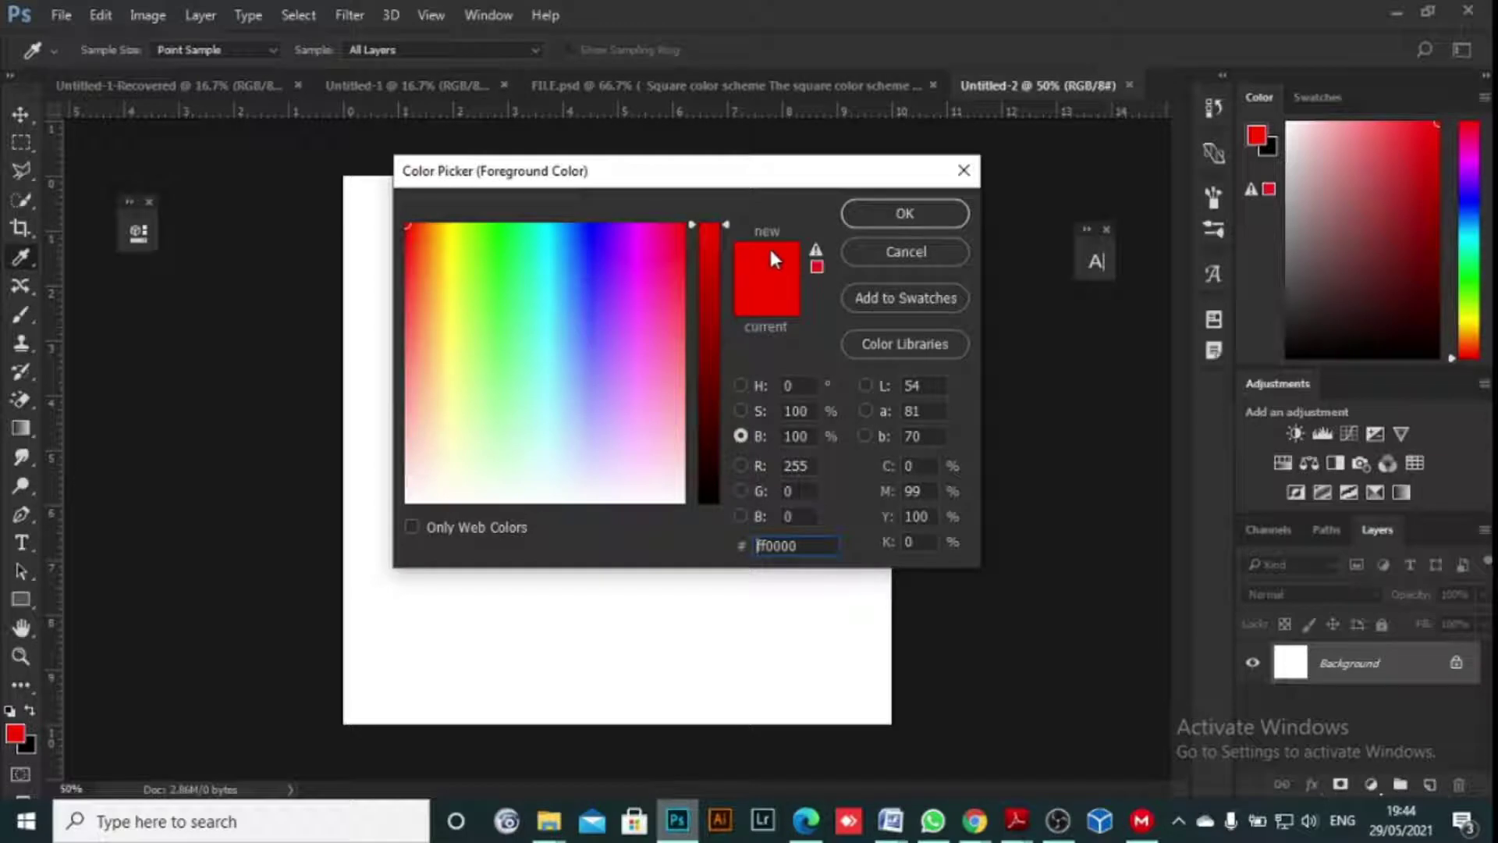
pyautogui.click(740, 411)
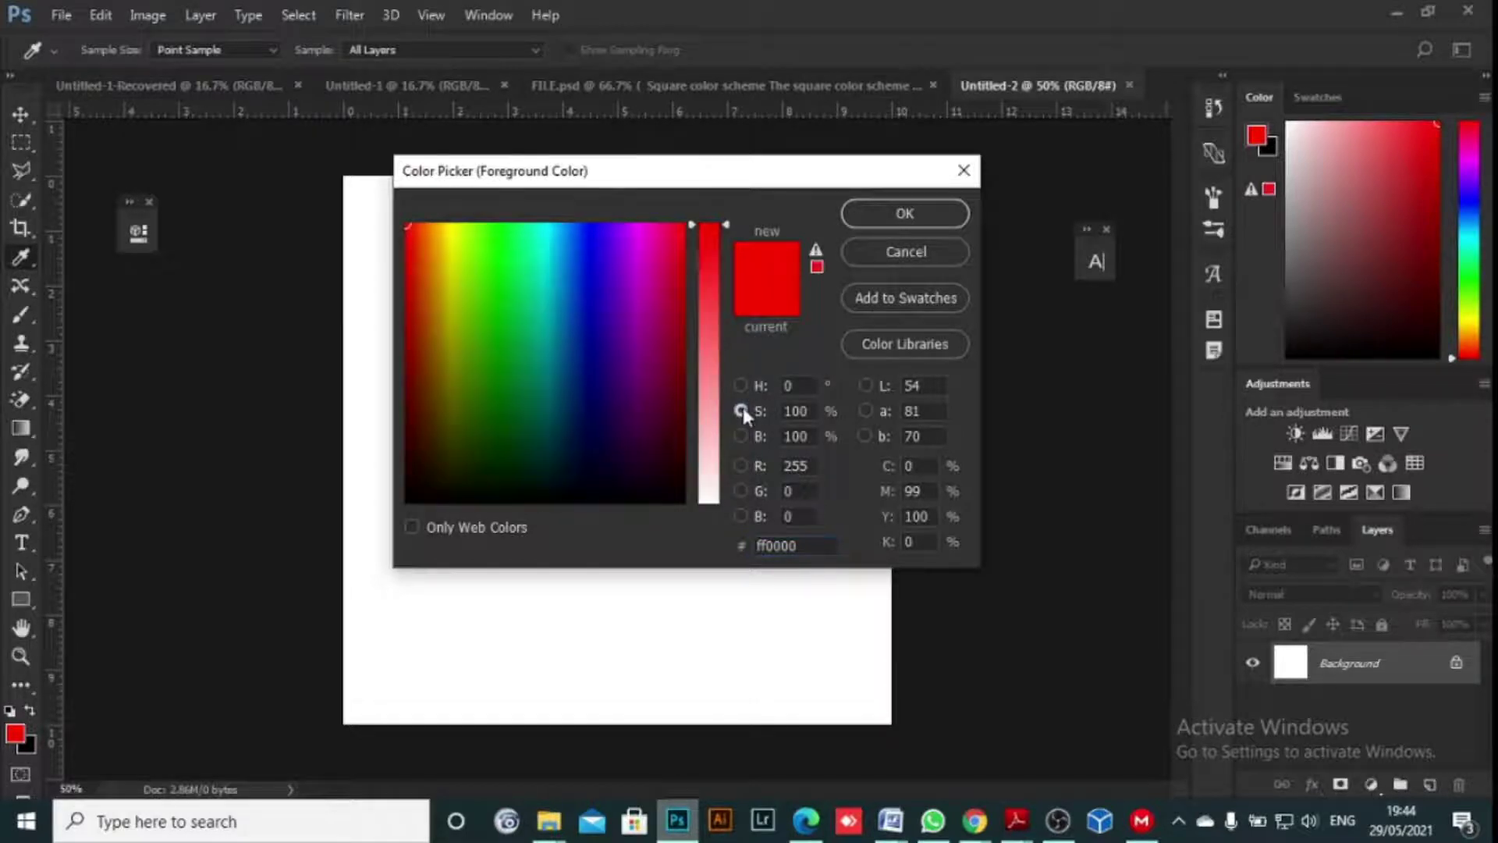
pyautogui.moveTo(717, 236); pyautogui.dragTo(736, 374)
pyautogui.press('alt')
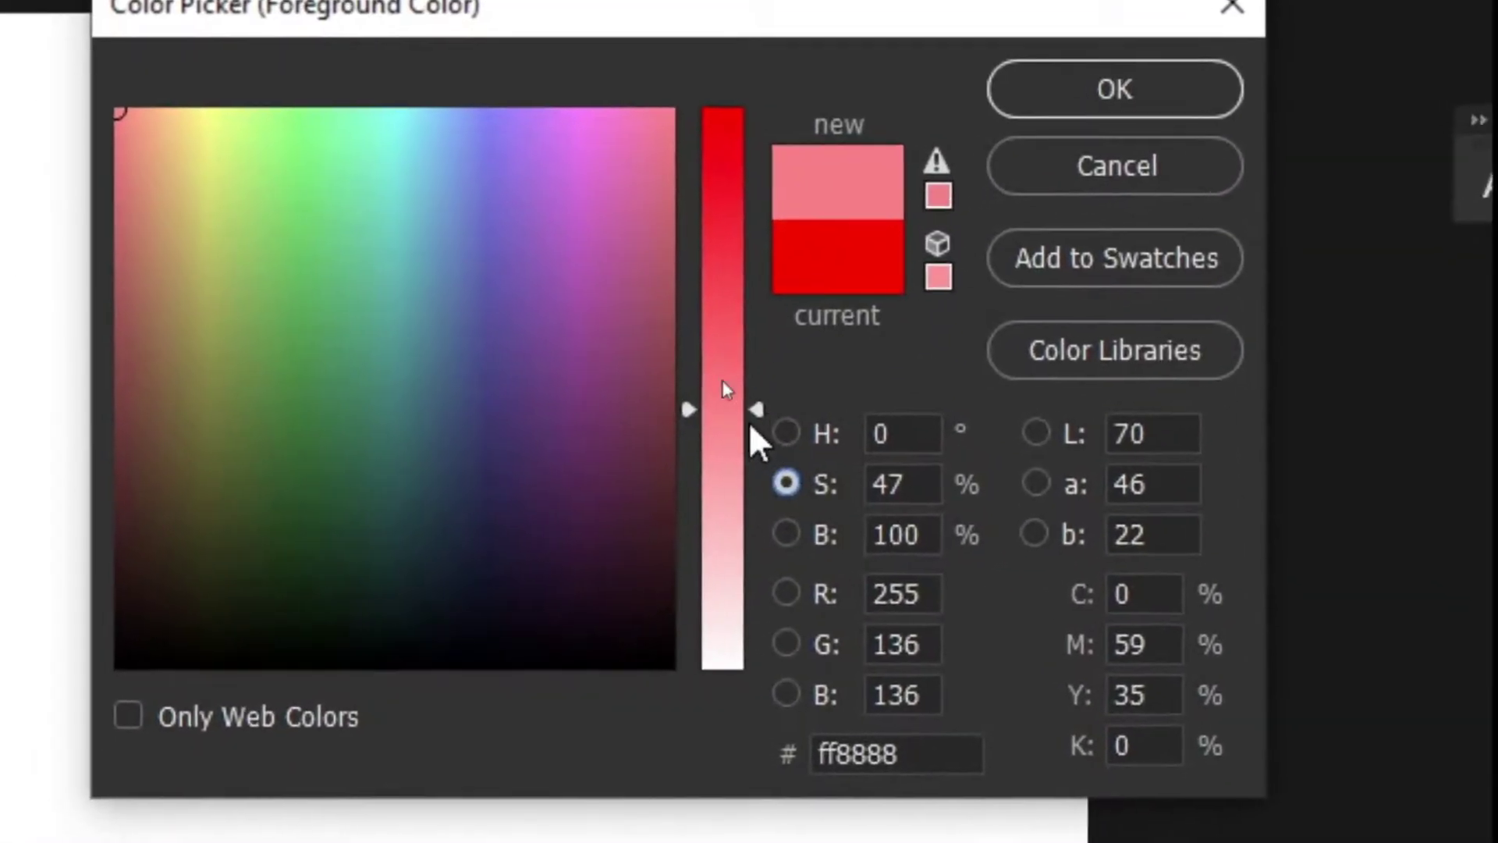
pyautogui.moveTo(753, 424); pyautogui.dragTo(737, 192)
pyautogui.moveTo(724, 250)
pyautogui.mouseDown()
pyautogui.moveTo(723, 227)
pyautogui.moveTo(722, 260)
pyautogui.mouseUp()
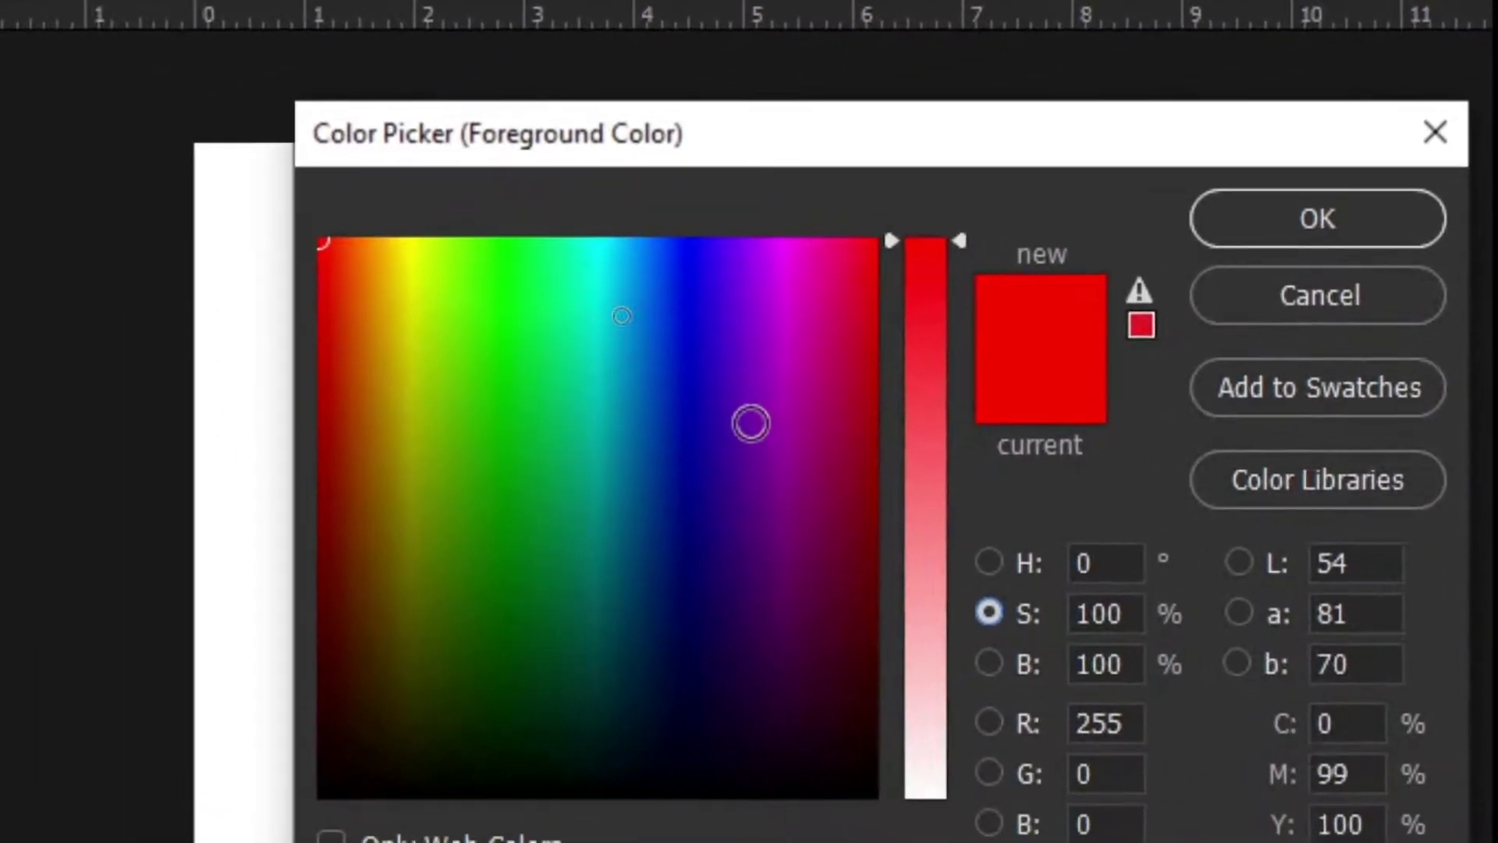
# - Pick deep purple 6d00ab, fade its saturation toward grey, then bring it back to full strength
pyautogui.click(514, 501)
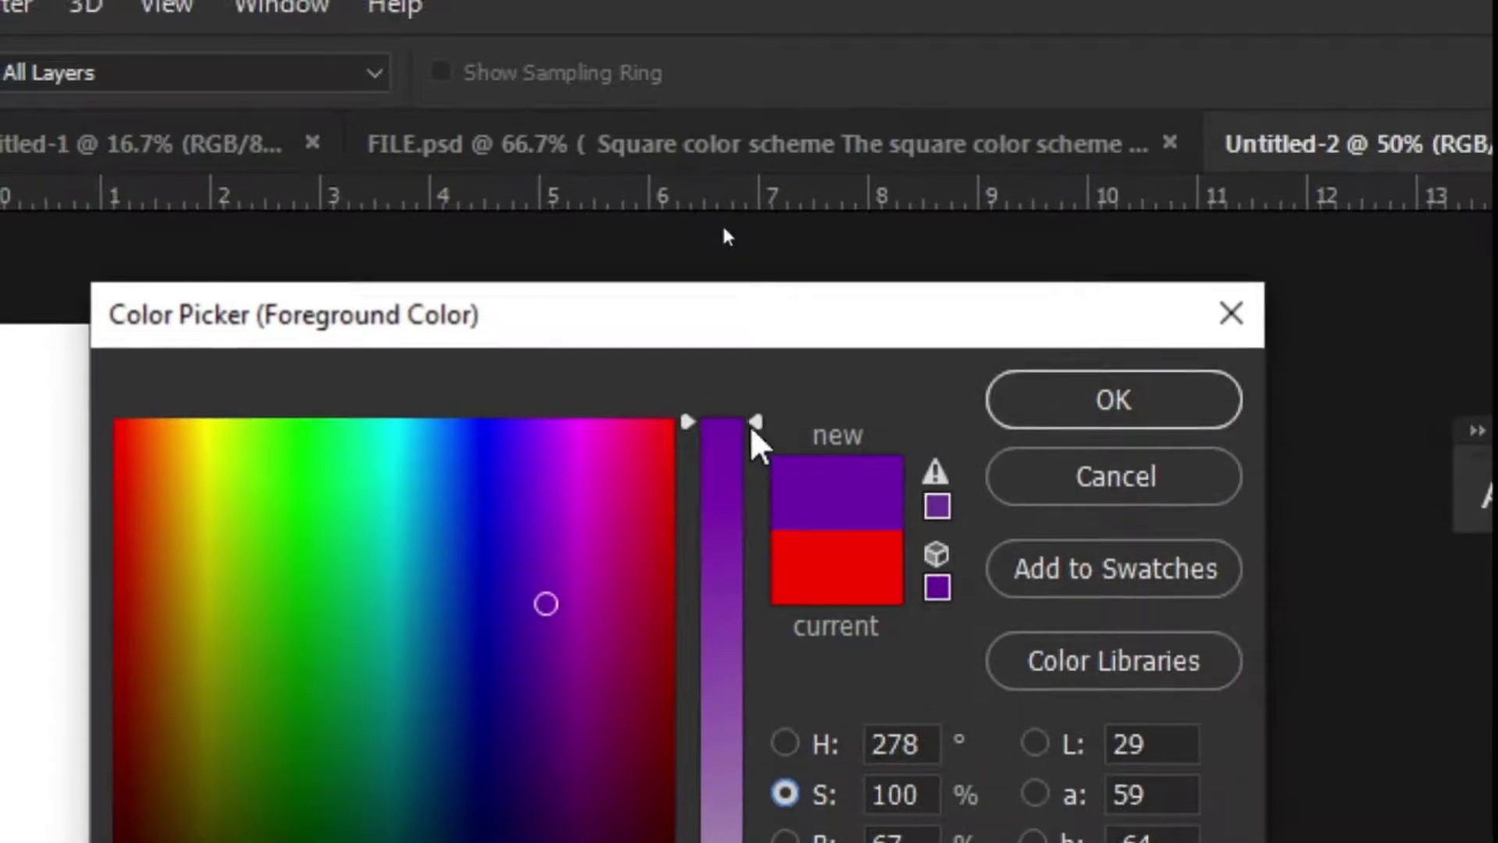
pyautogui.moveTo(556, 291); pyautogui.dragTo(557, 418)
pyautogui.moveTo(752, 440); pyautogui.dragTo(752, 426)
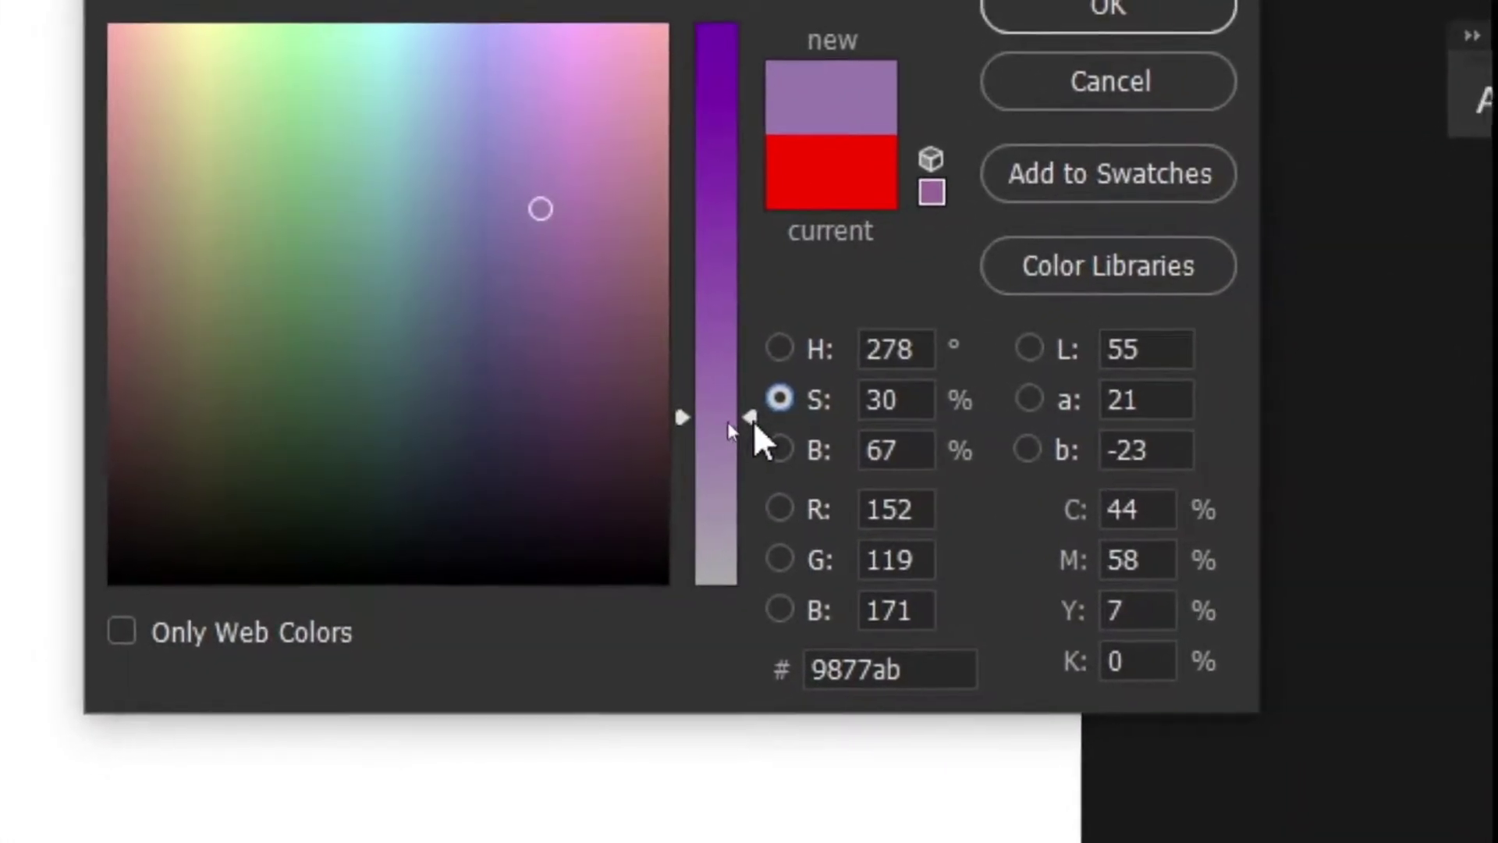
pyautogui.moveTo(749, 425); pyautogui.dragTo(764, 365)
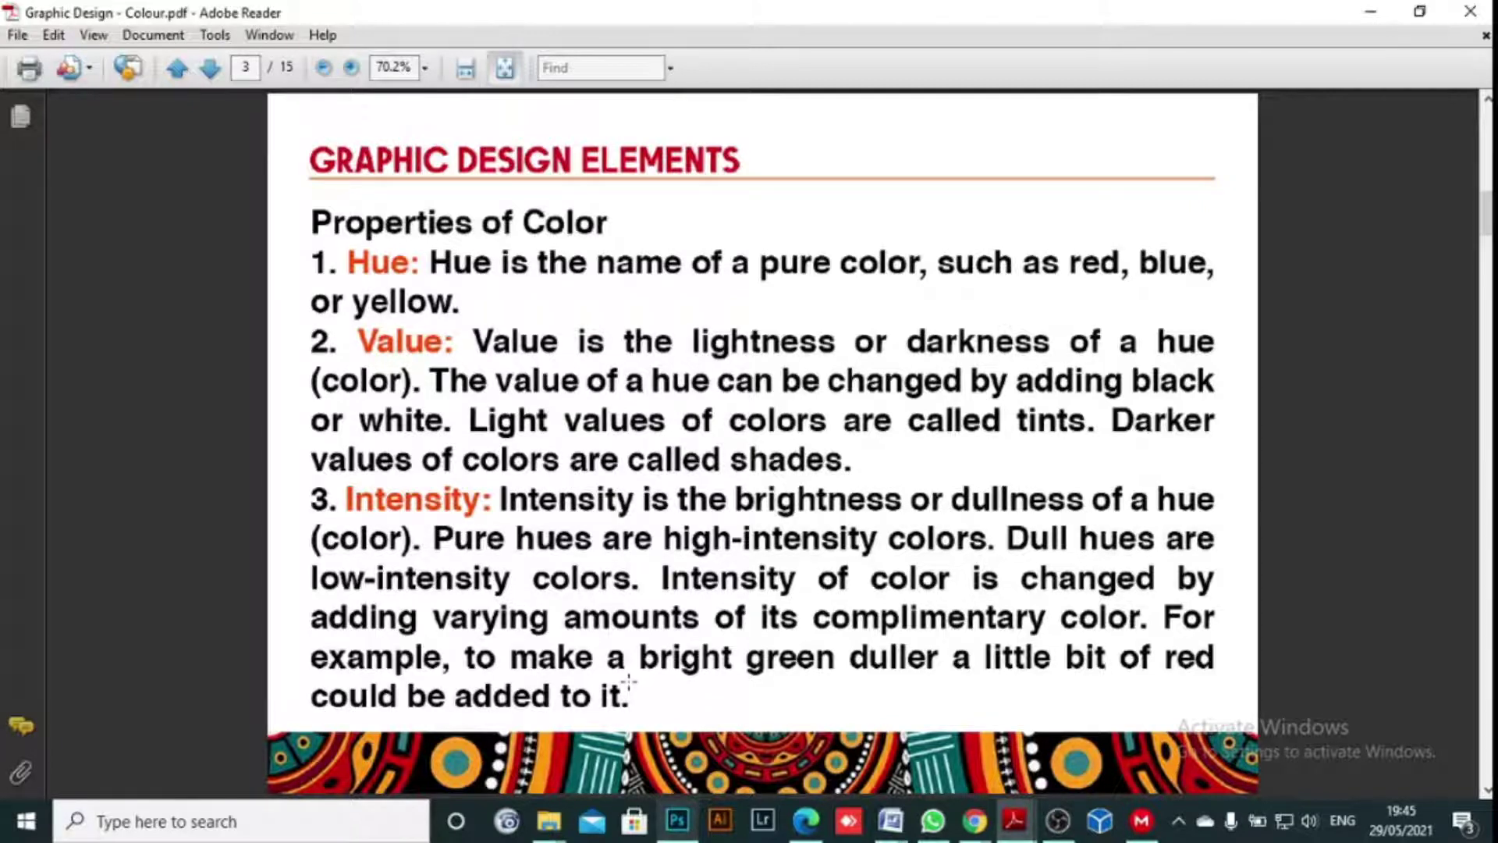
# - Scroll the PDF to page 4, the Colour Wheel slide
pyautogui.scroll(-1, 629, 681)
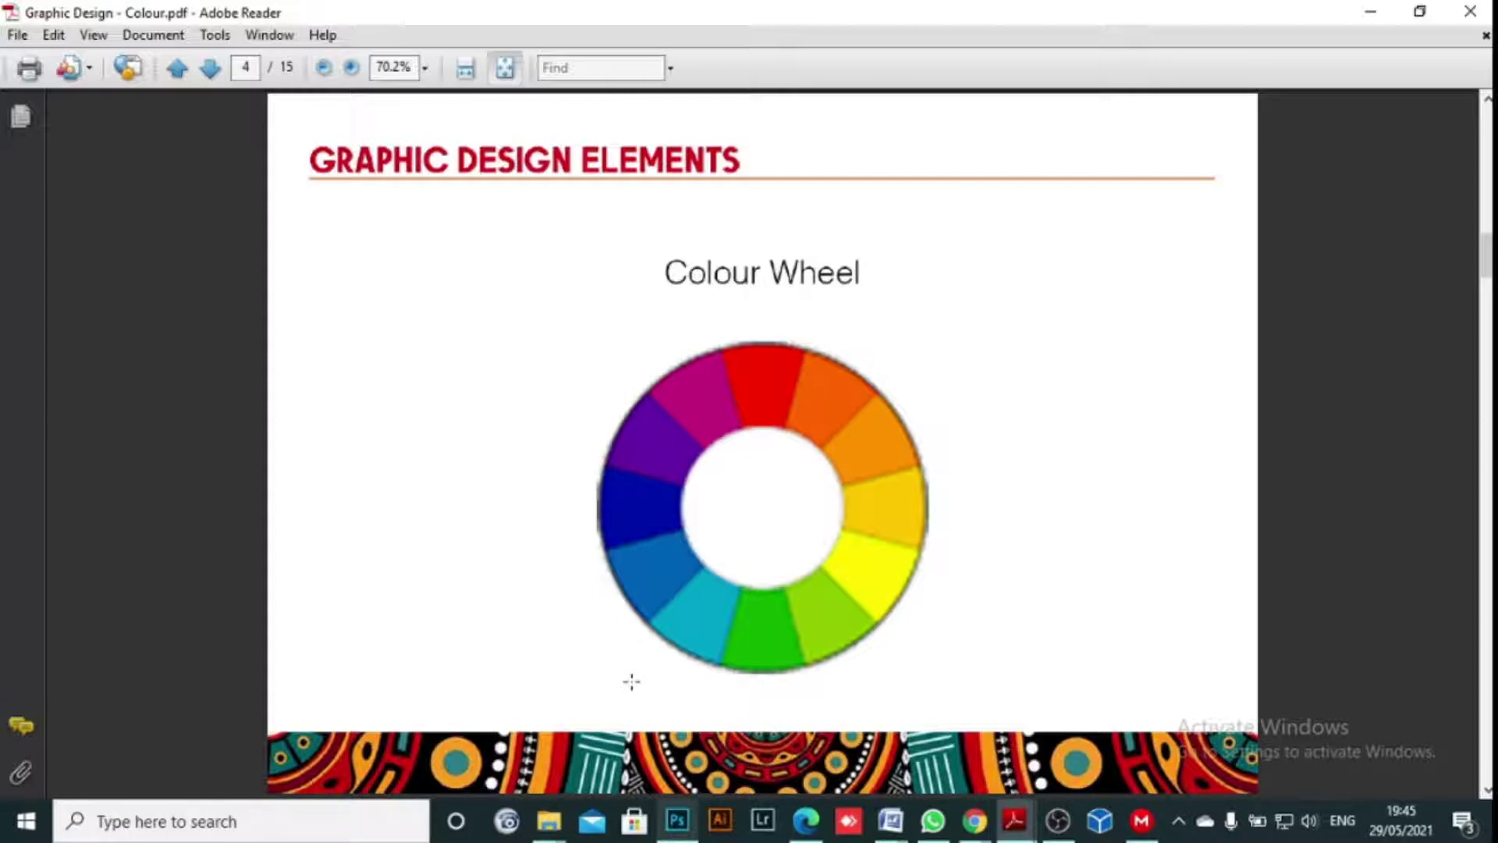
# - Return to Photoshop and close the Color Picker without applying the purple
pyautogui.click(679, 831)
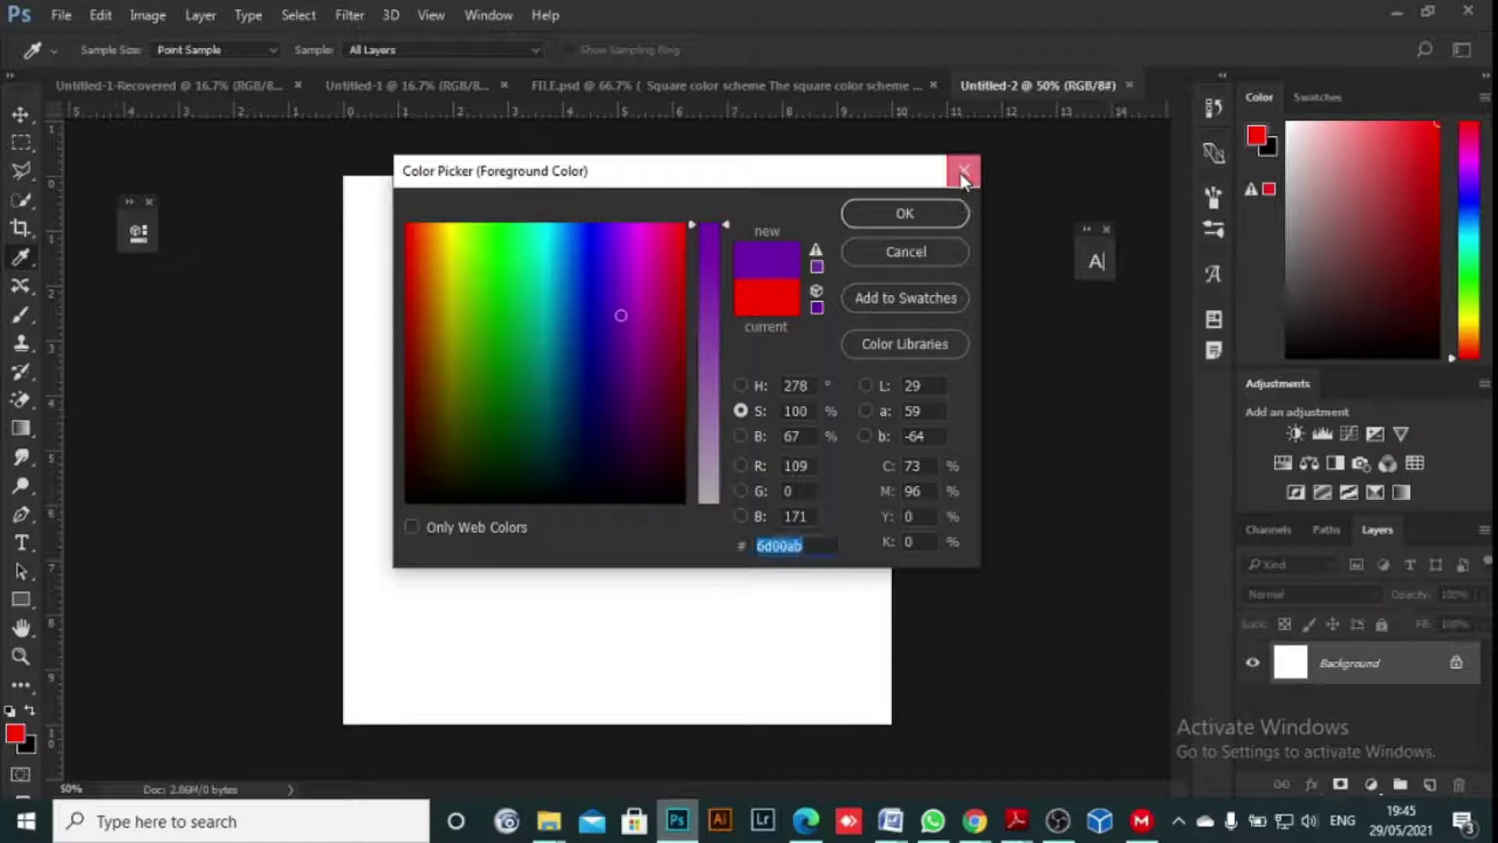
pyautogui.click(962, 173)
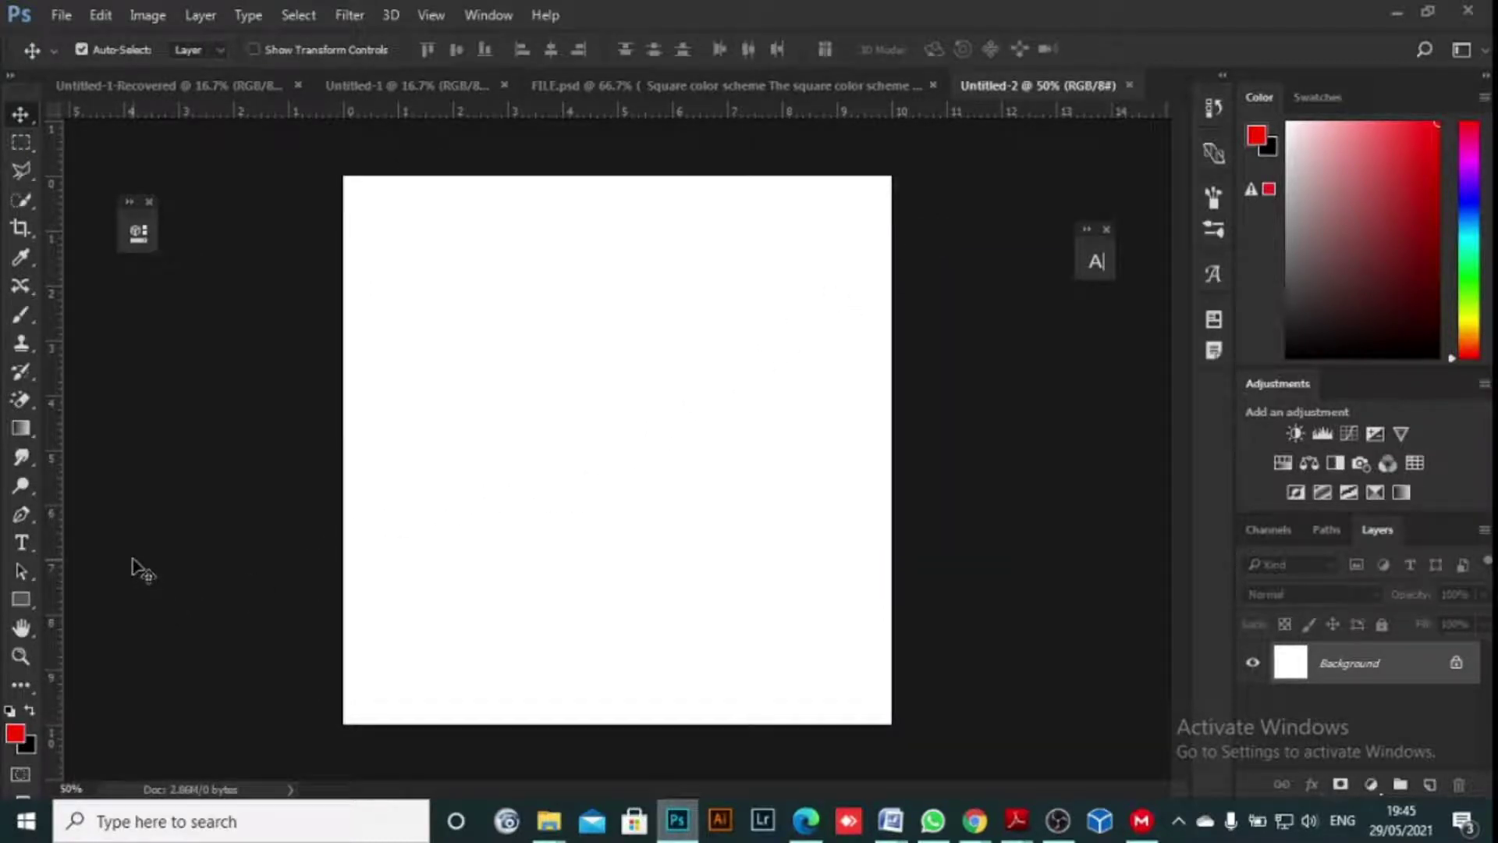
# - Type the line 'hey hey hey hey hey heyh hoey hey bo' near the canvas's upper left
pyautogui.click(24, 545)
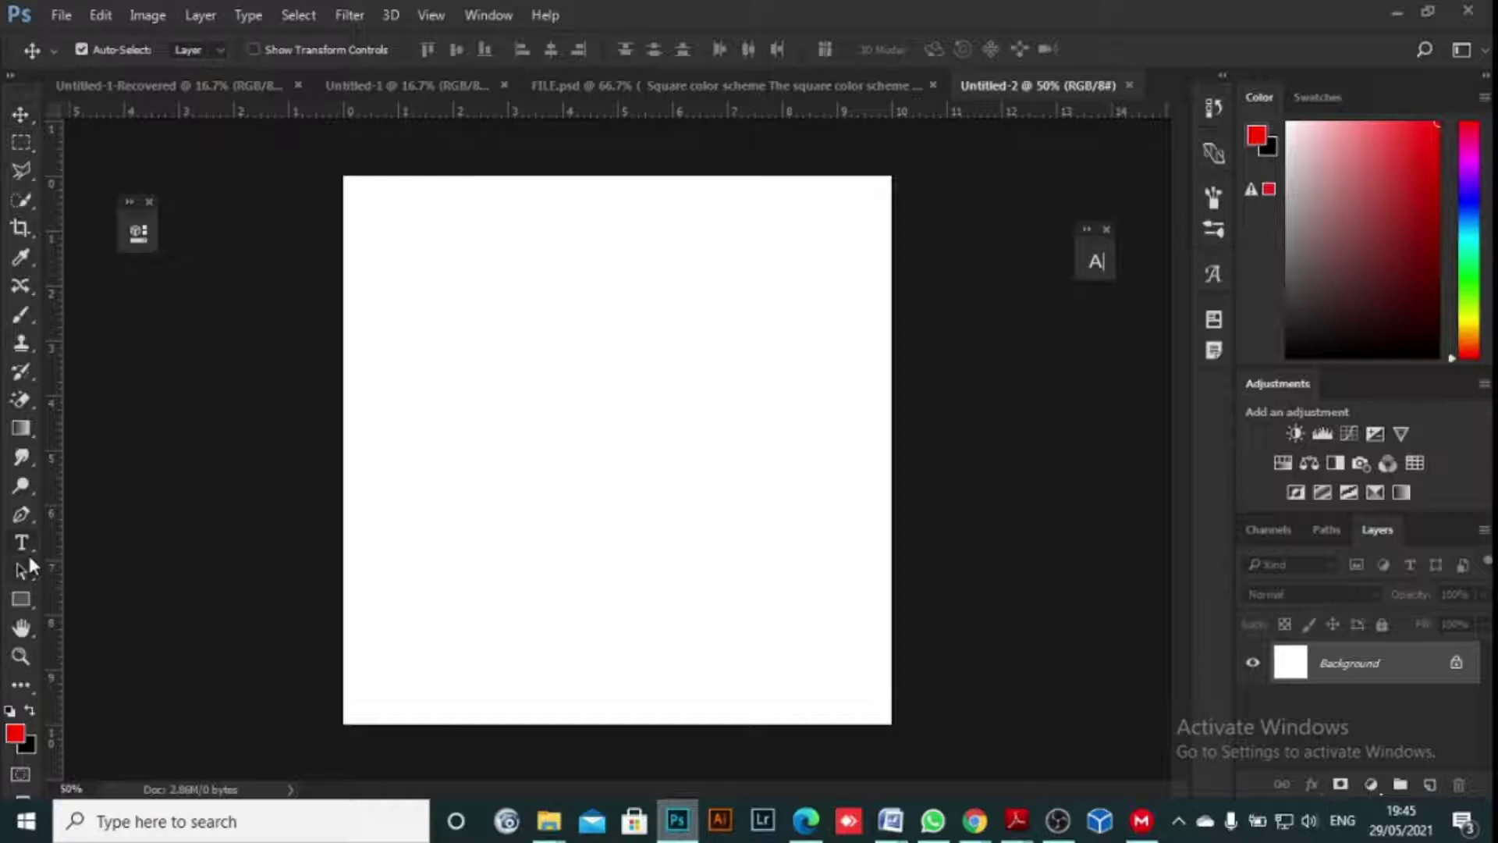
pyautogui.click(419, 324)
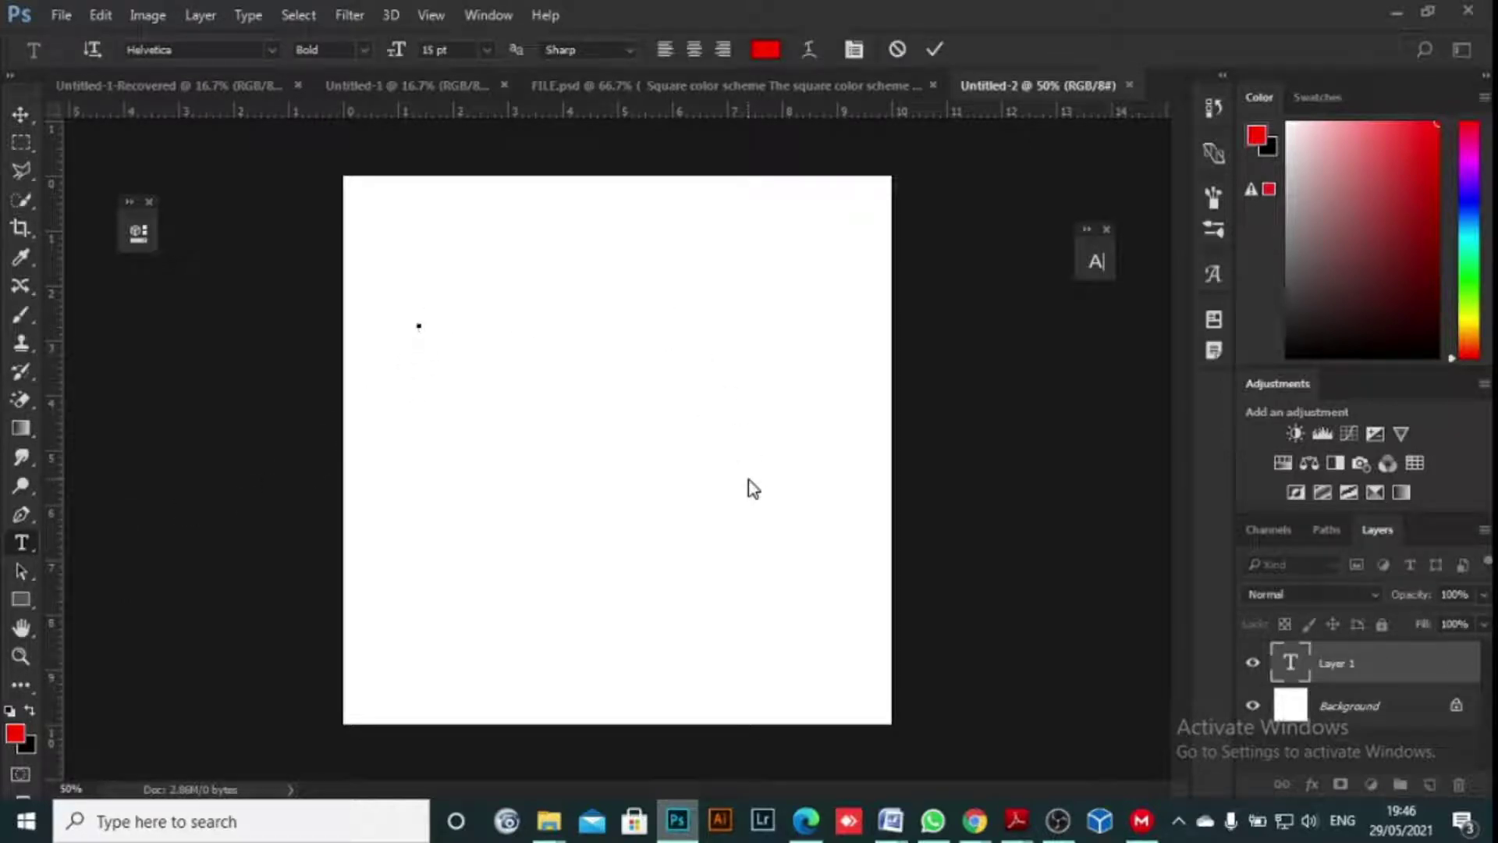
pyautogui.write('hey hey hey hey hey heyh hoey hey bo')
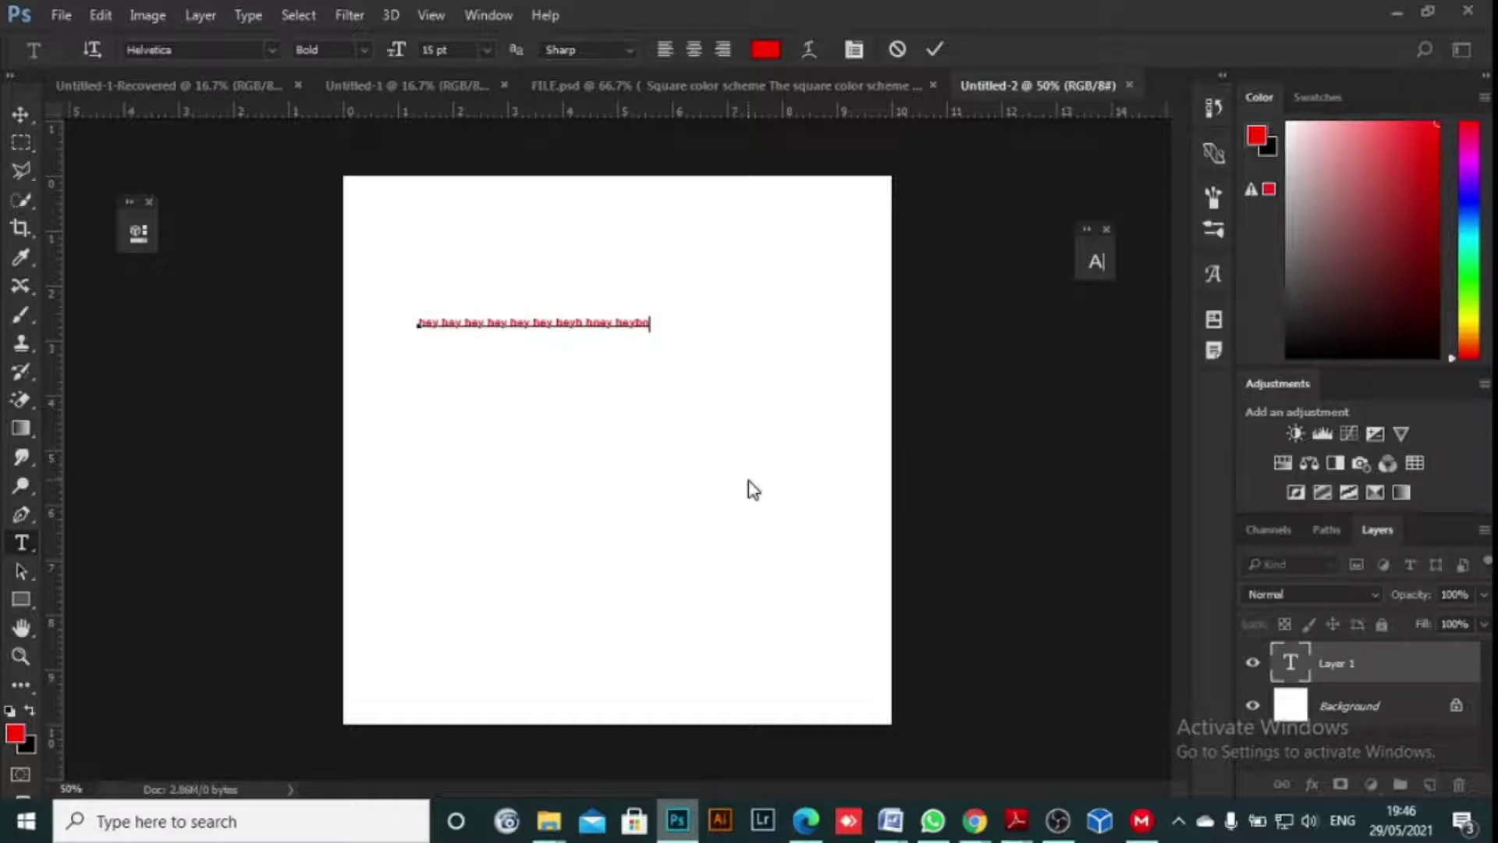
pyautogui.click(575, 369)
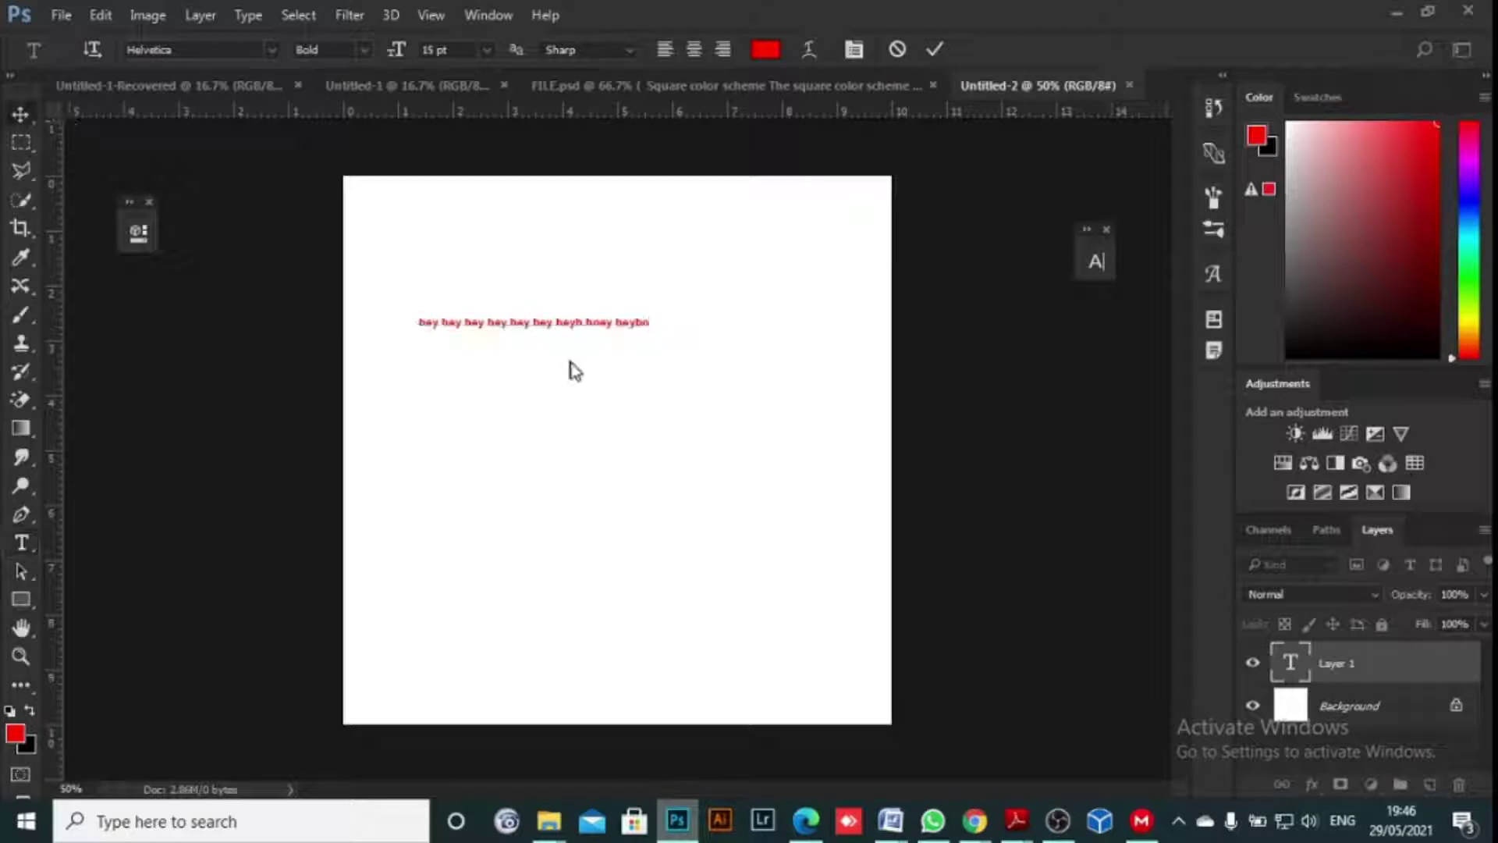
# - Select all of the text and recolour it from red to black
pyautogui.click(599, 324)
pyautogui.hotkey('ctrl', 'a')
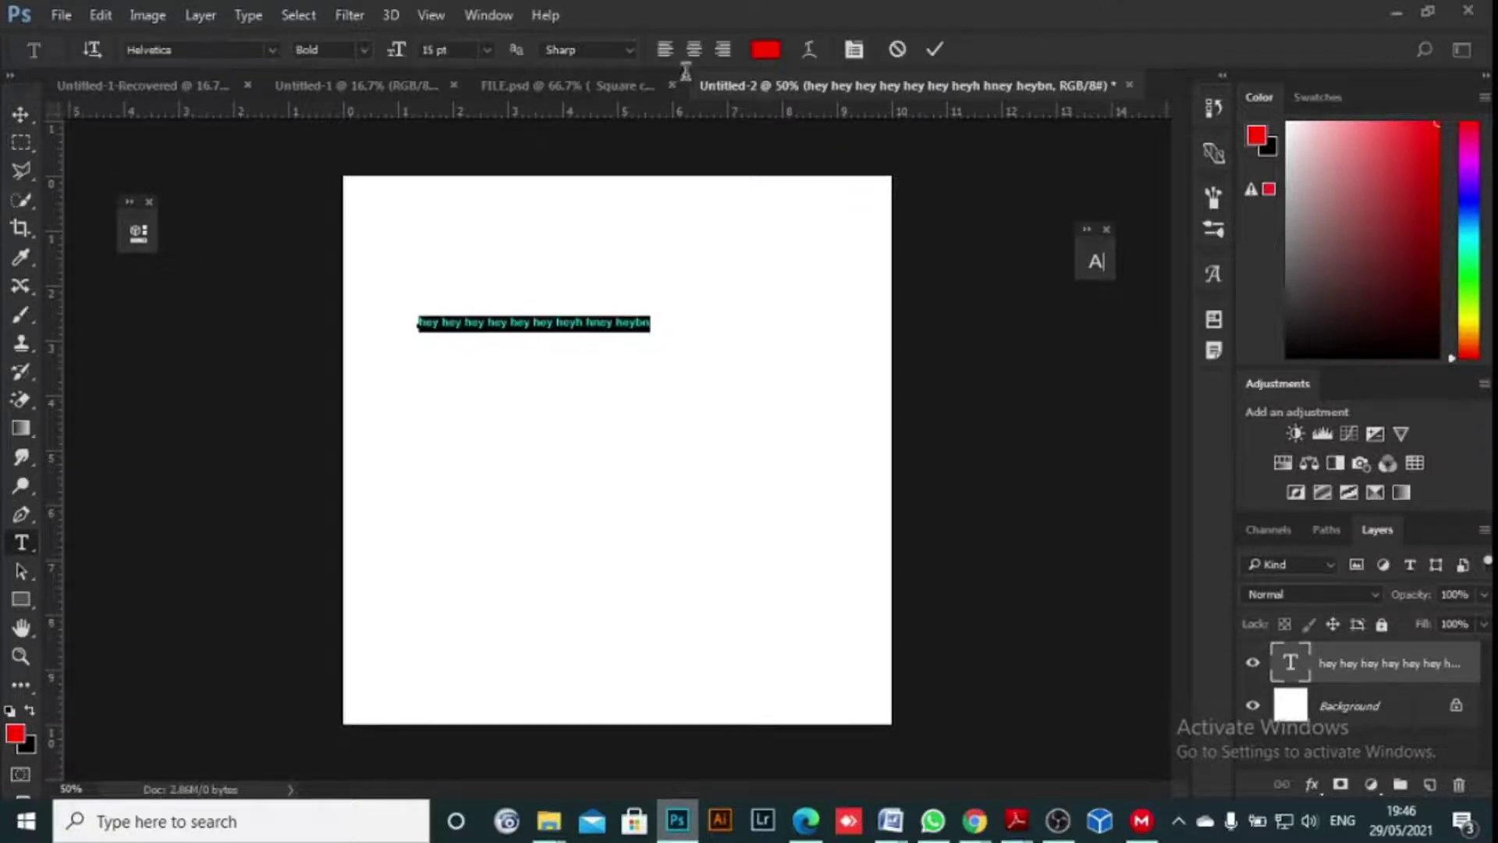
pyautogui.click(765, 49)
pyautogui.moveTo(661, 476); pyautogui.dragTo(752, 530)
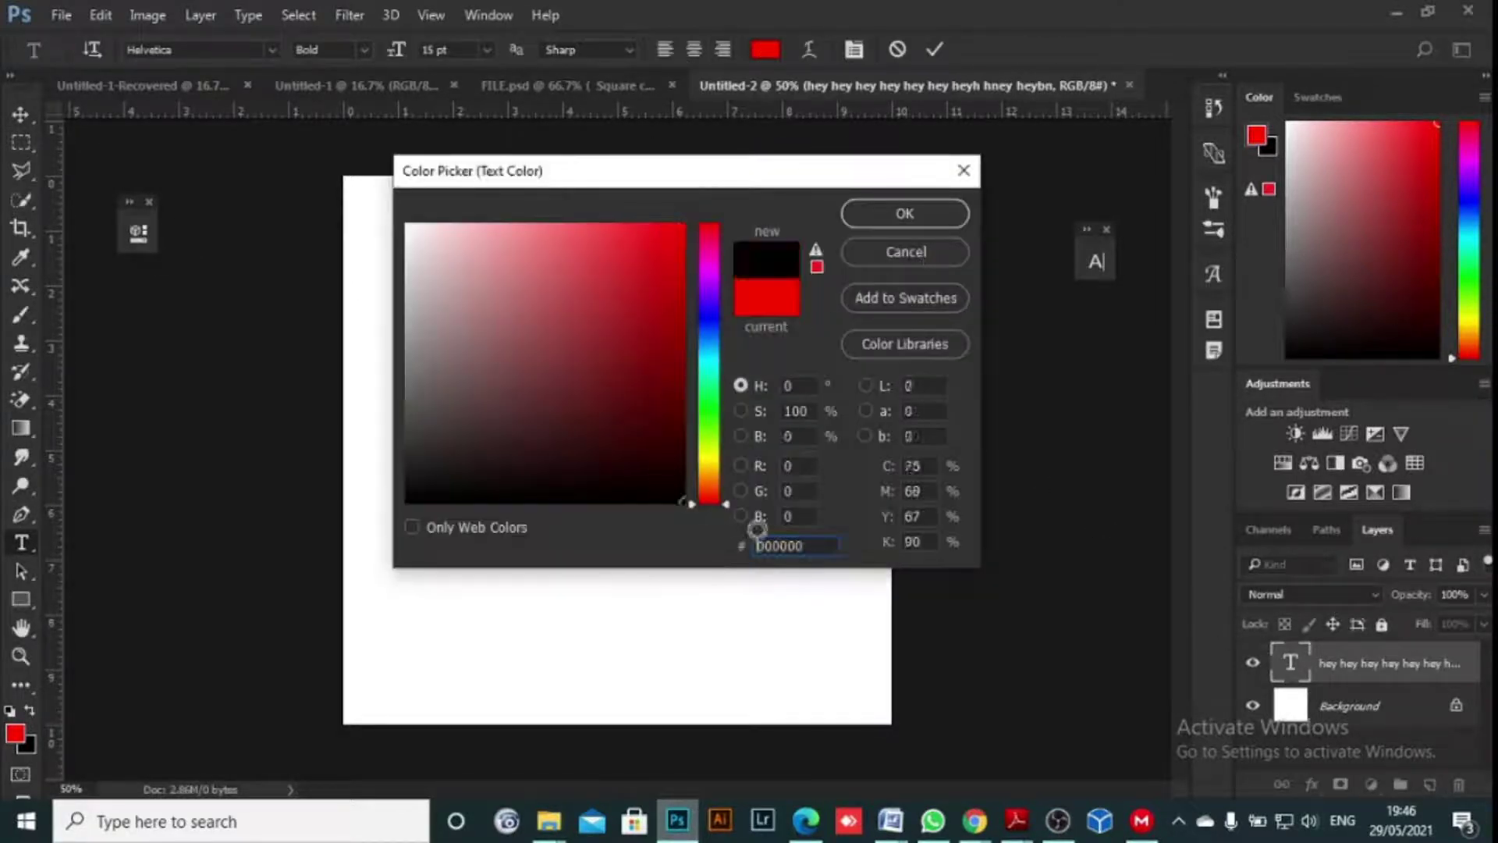
pyautogui.click(891, 210)
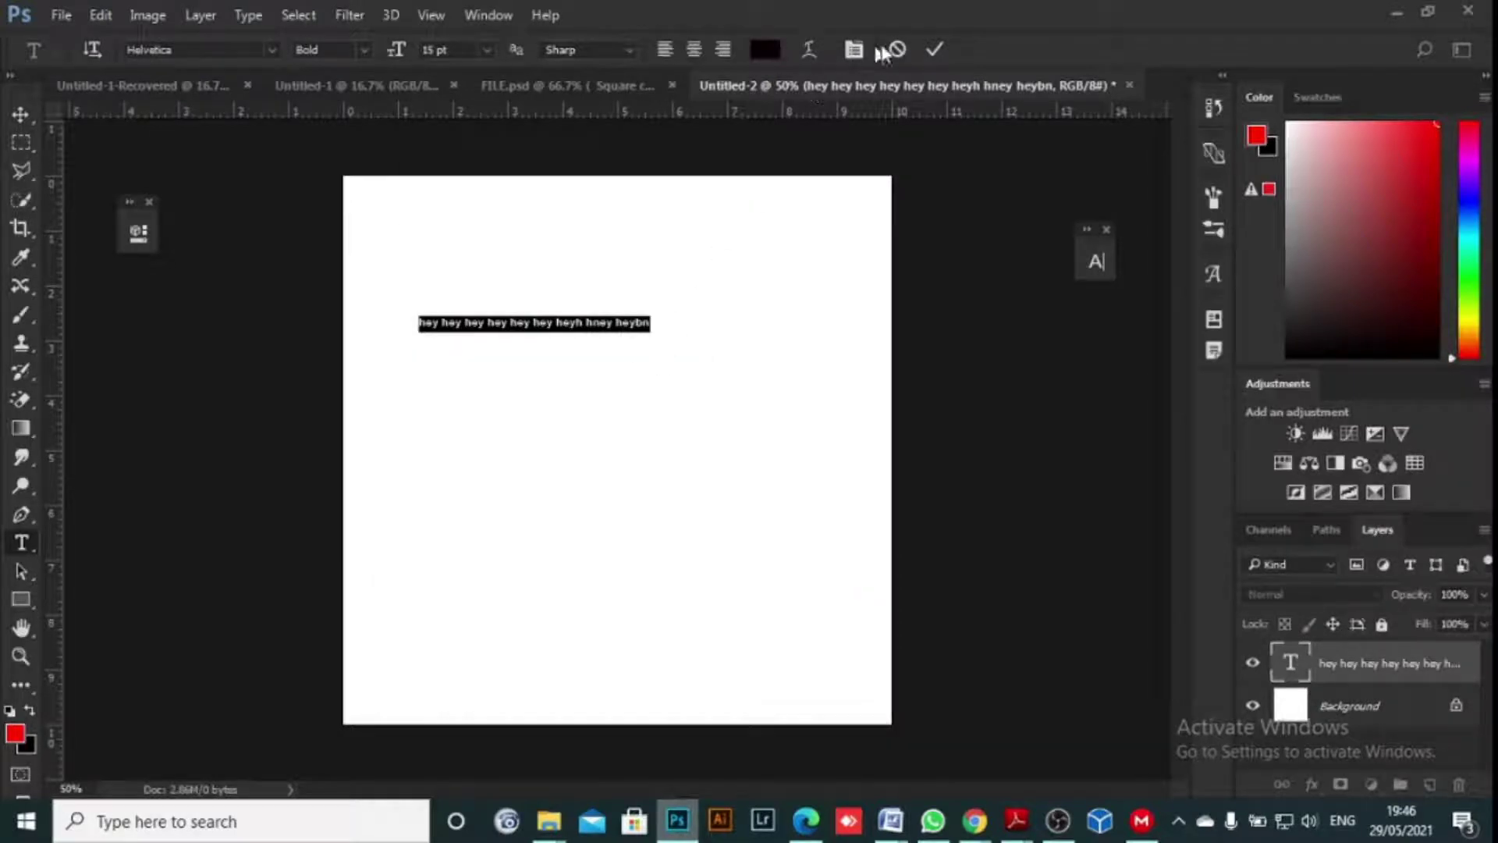
pyautogui.click(21, 114)
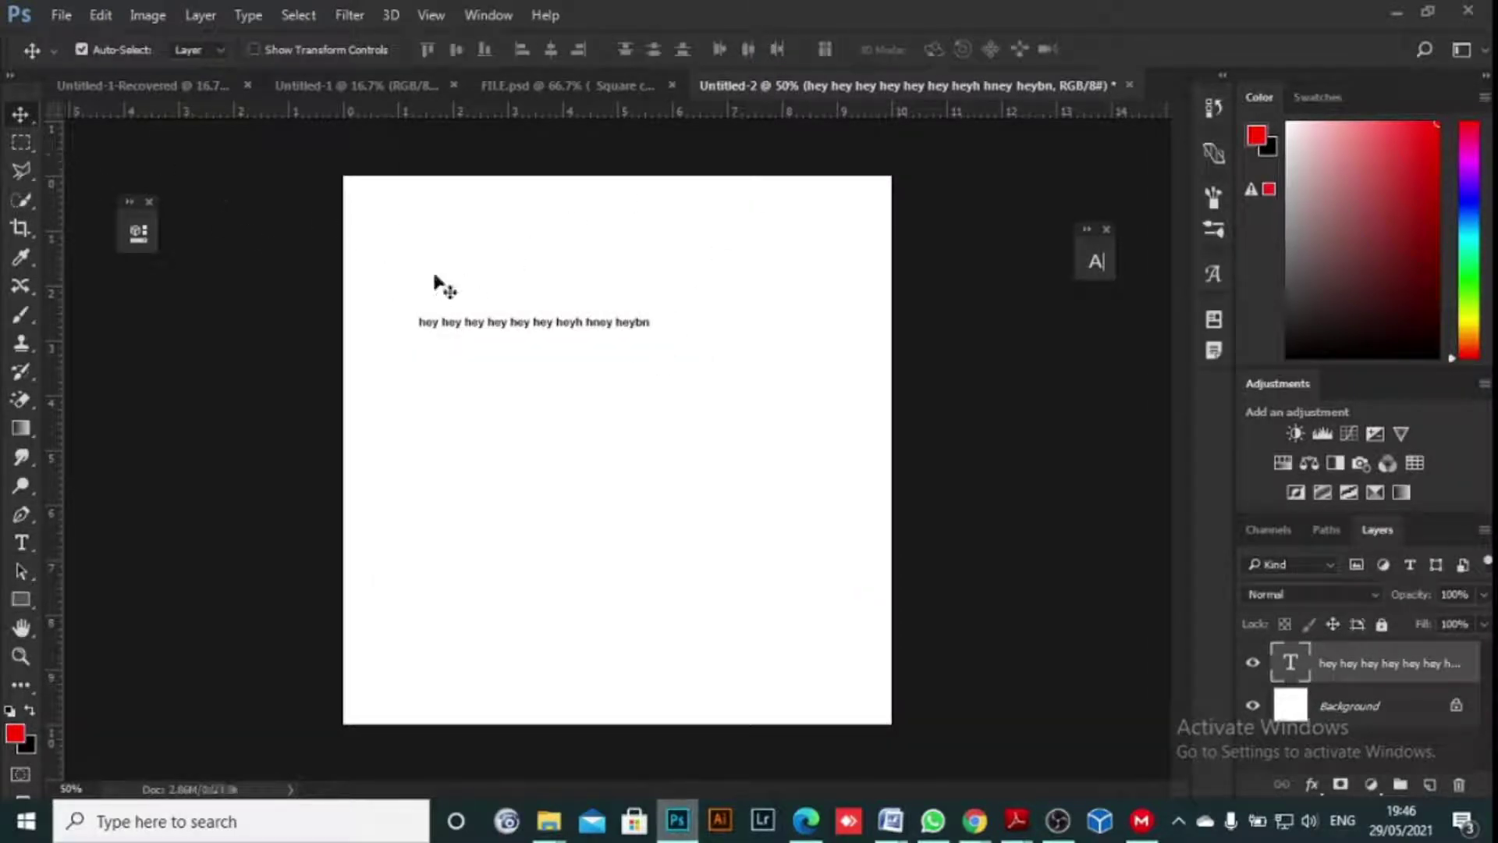
# - Duplicate the hey line into stacked rows, enlarge them to about 24.5 pt, and copy the block downward
pyautogui.moveTo(492, 324); pyautogui.dragTo(493, 364)
pyautogui.click(21, 543)
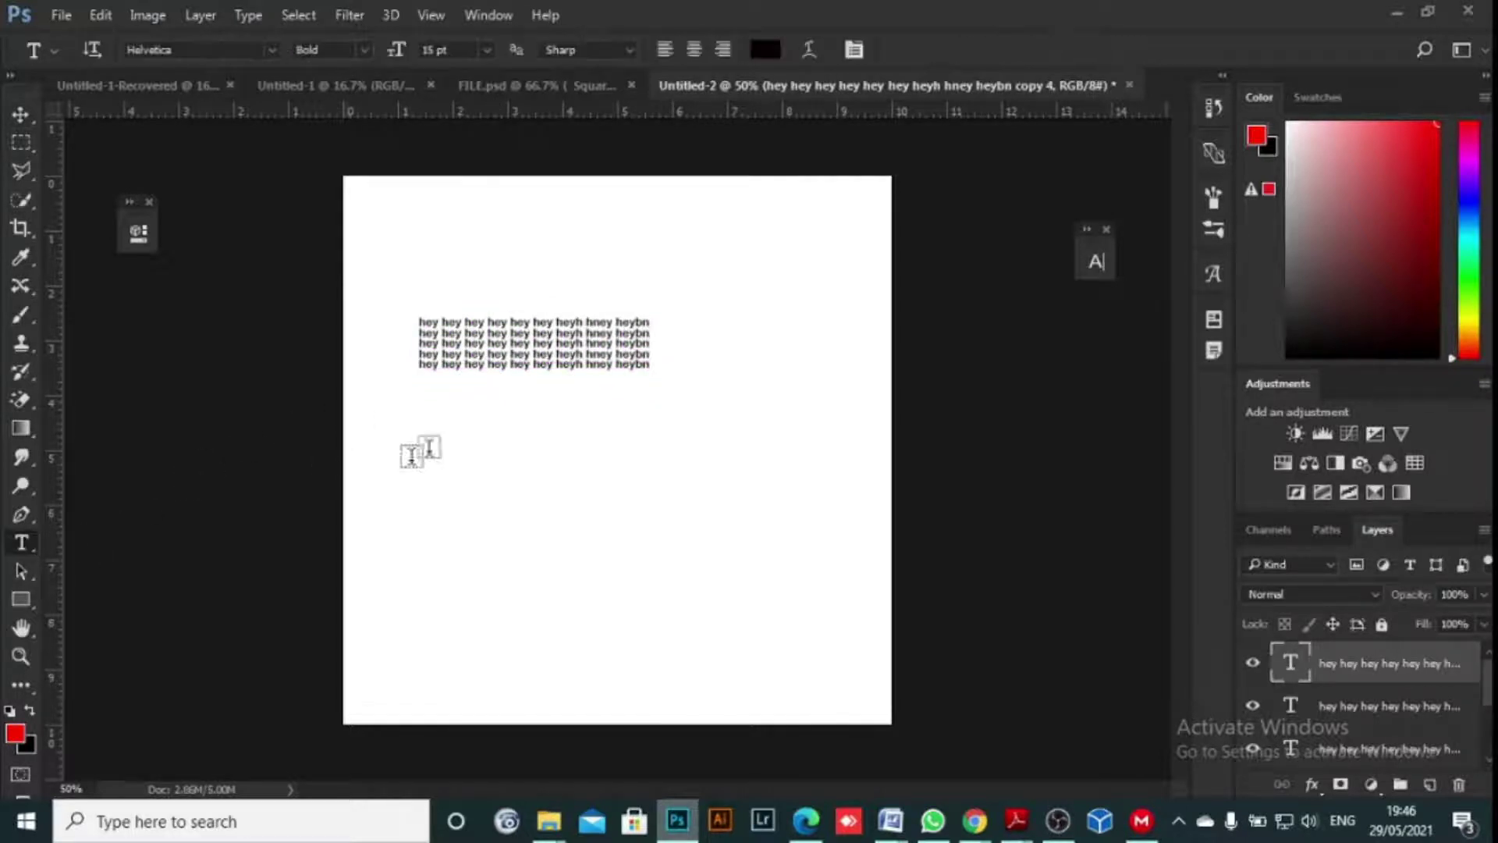
pyautogui.click(1326, 690)
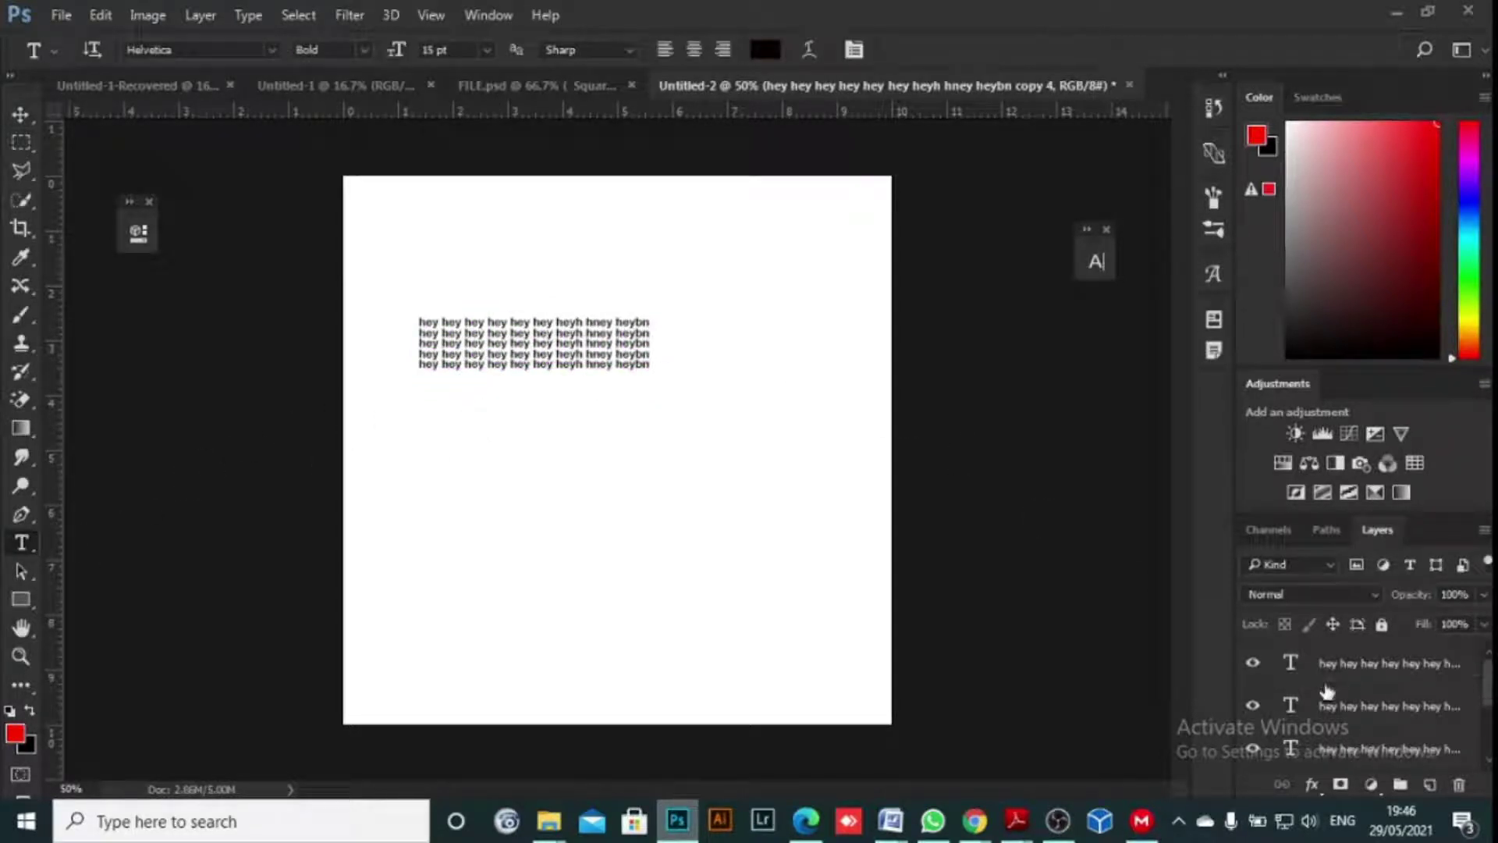
pyautogui.scroll(-1, 1327, 690)
pyautogui.keyDown('shift'); pyautogui.click(1326, 694); pyautogui.keyUp('shift')
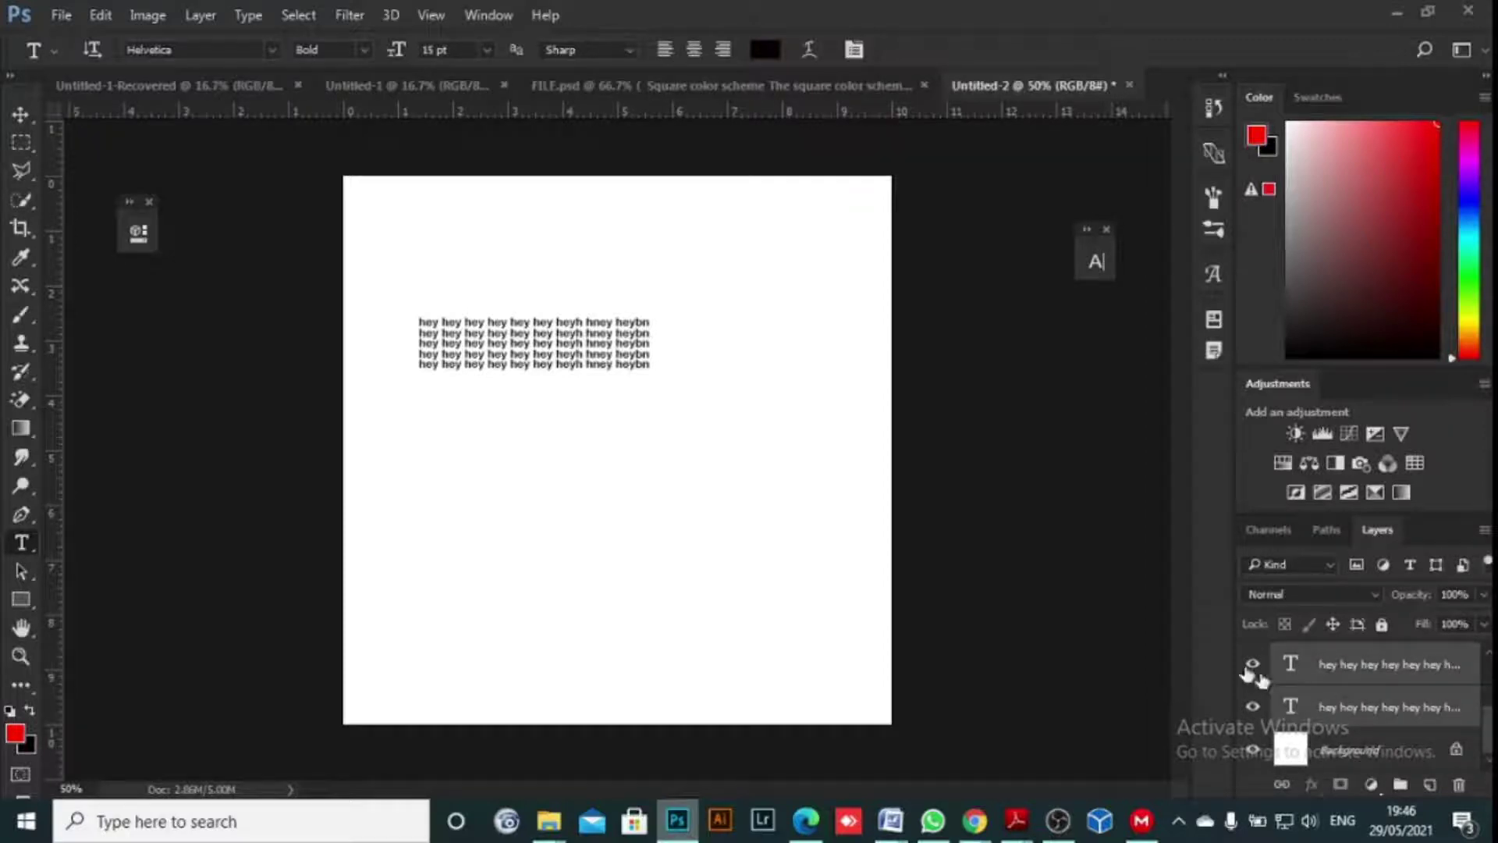
pyautogui.hotkey('ctrl', 't')
pyautogui.moveTo(655, 367); pyautogui.dragTo(771, 523)
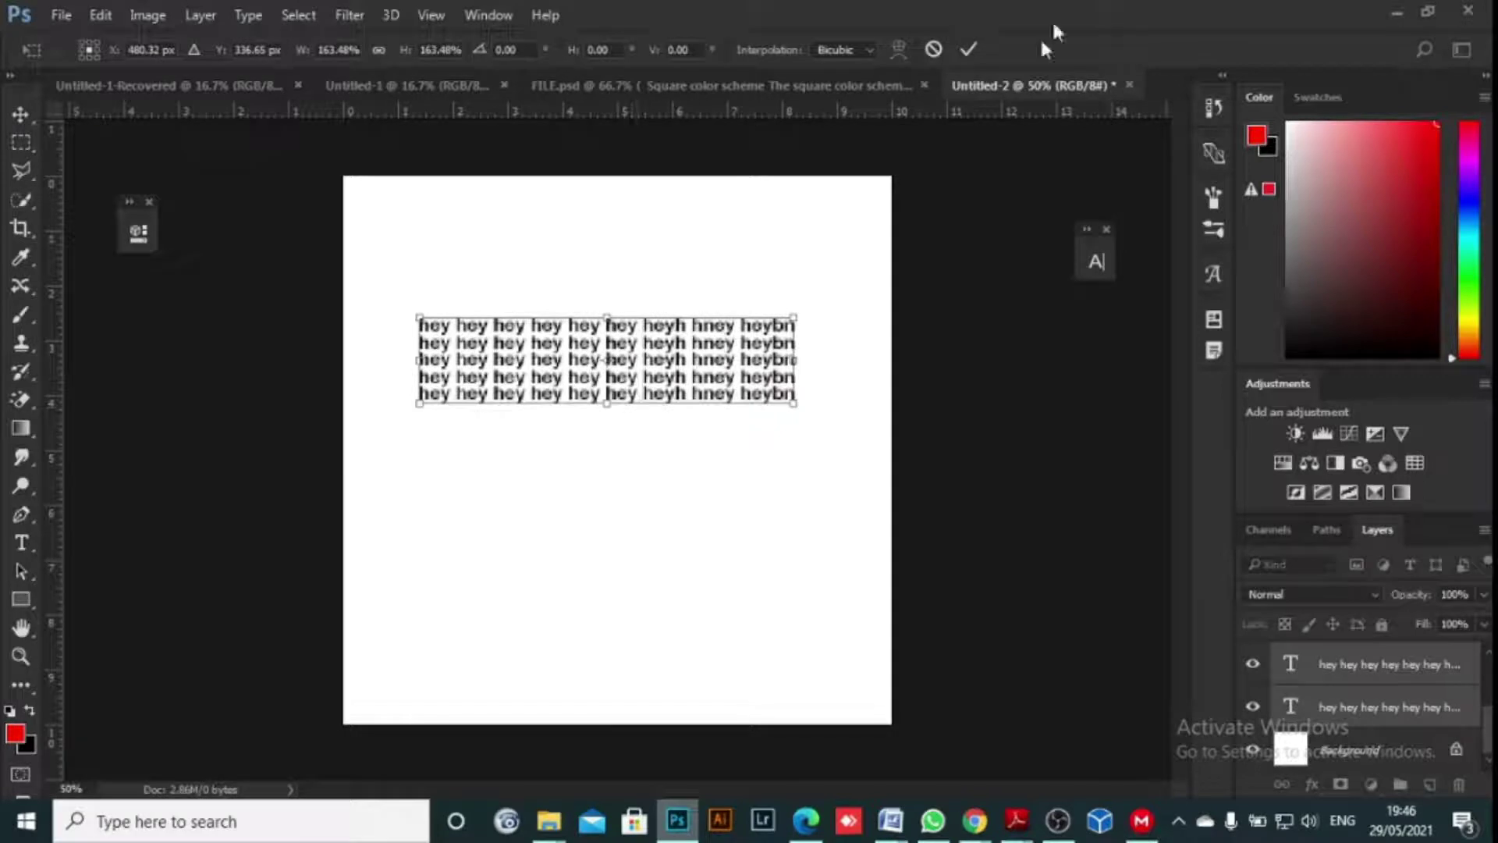
pyautogui.click(968, 50)
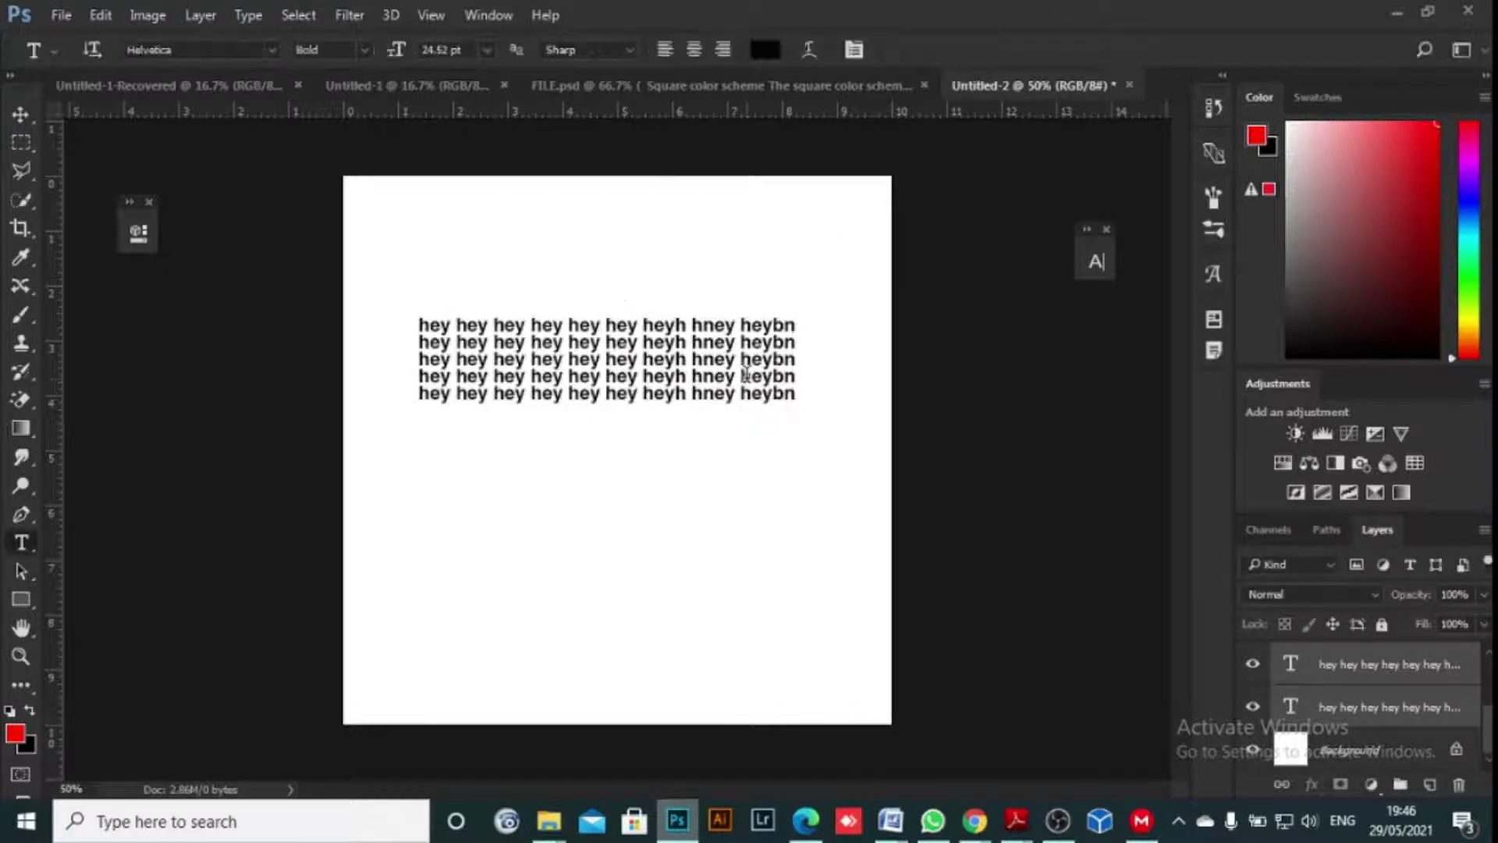
pyautogui.click(21, 115)
pyautogui.moveTo(678, 362); pyautogui.dragTo(720, 467)
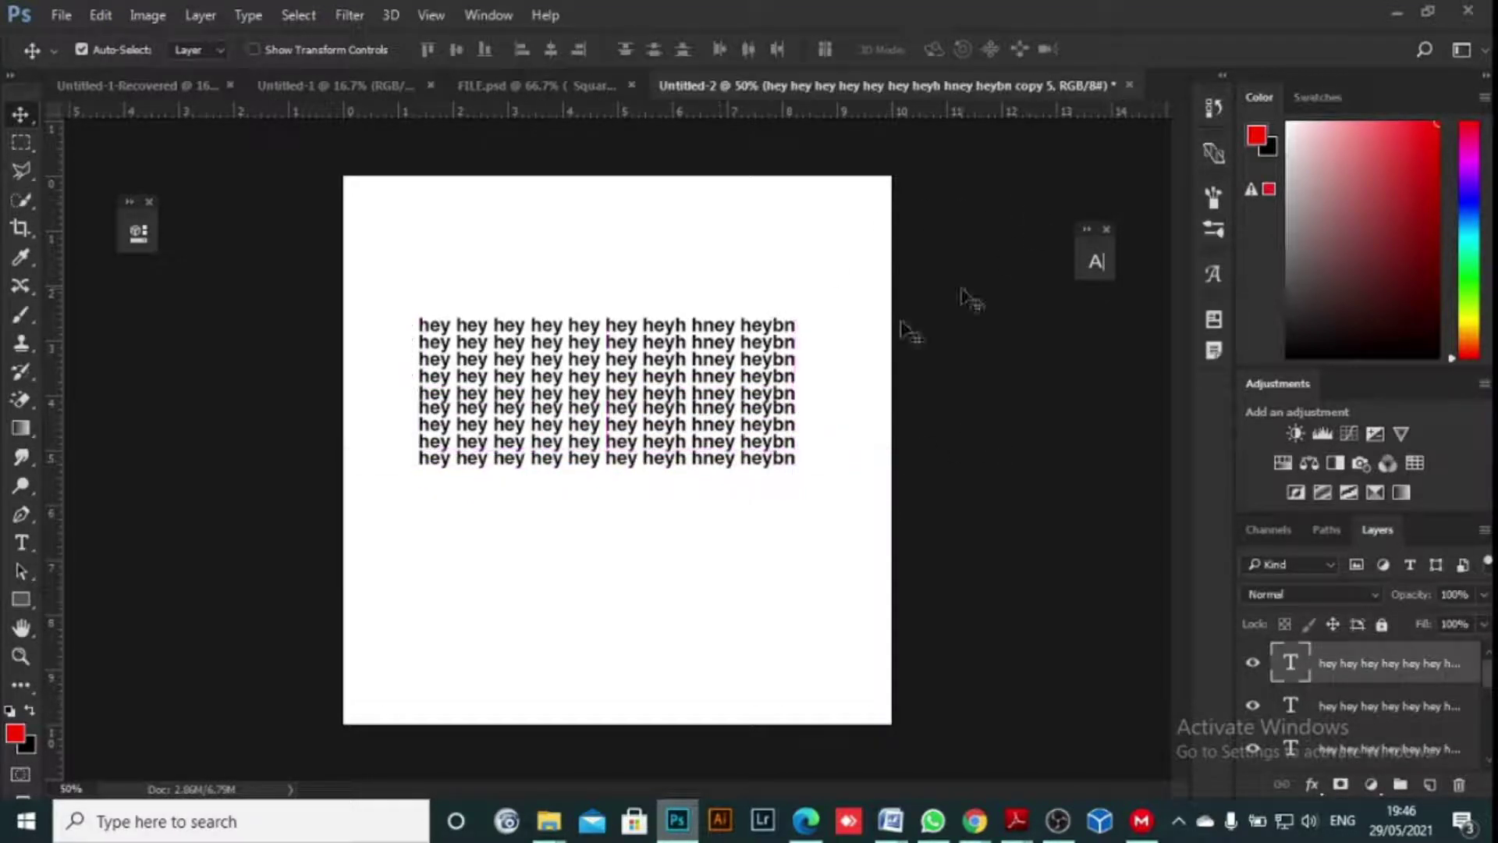
# - Colour one 'hey' word in the middle of the text block red ff0000
pyautogui.click(19, 544)
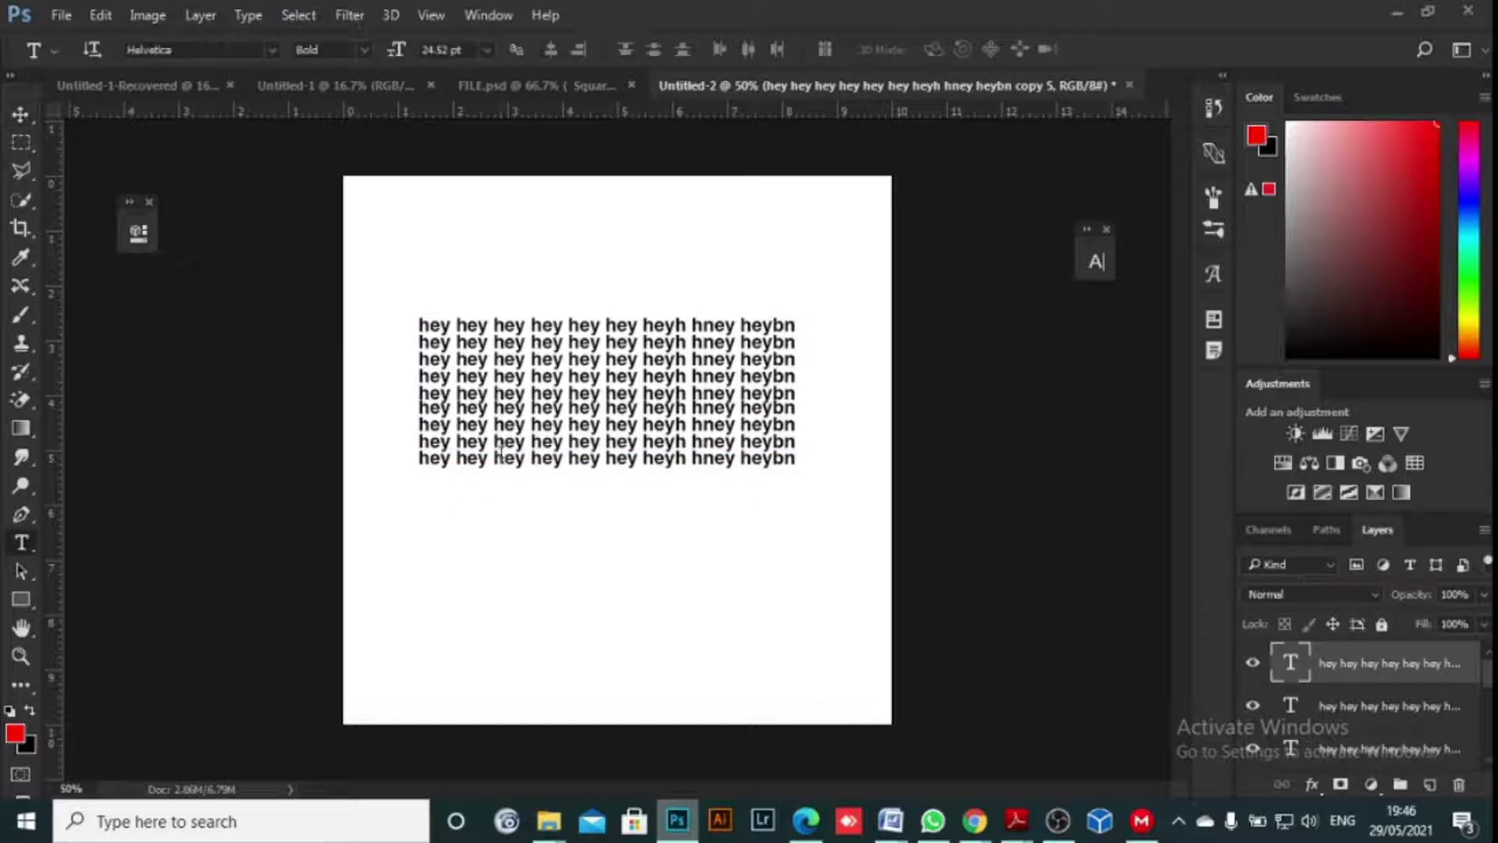
pyautogui.click(629, 394)
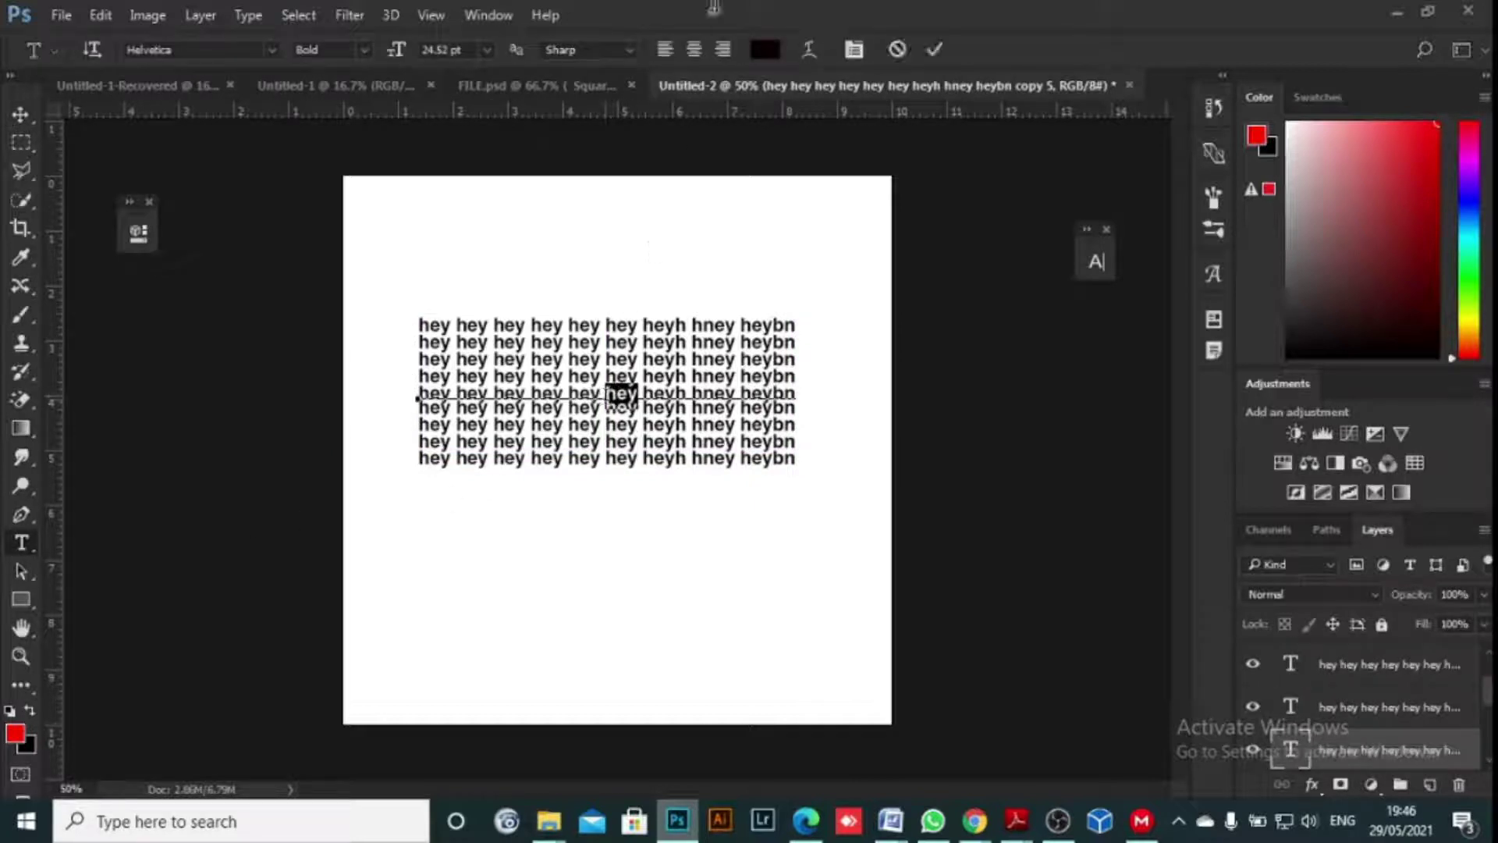
pyautogui.click(765, 49)
pyautogui.write('ff0000')
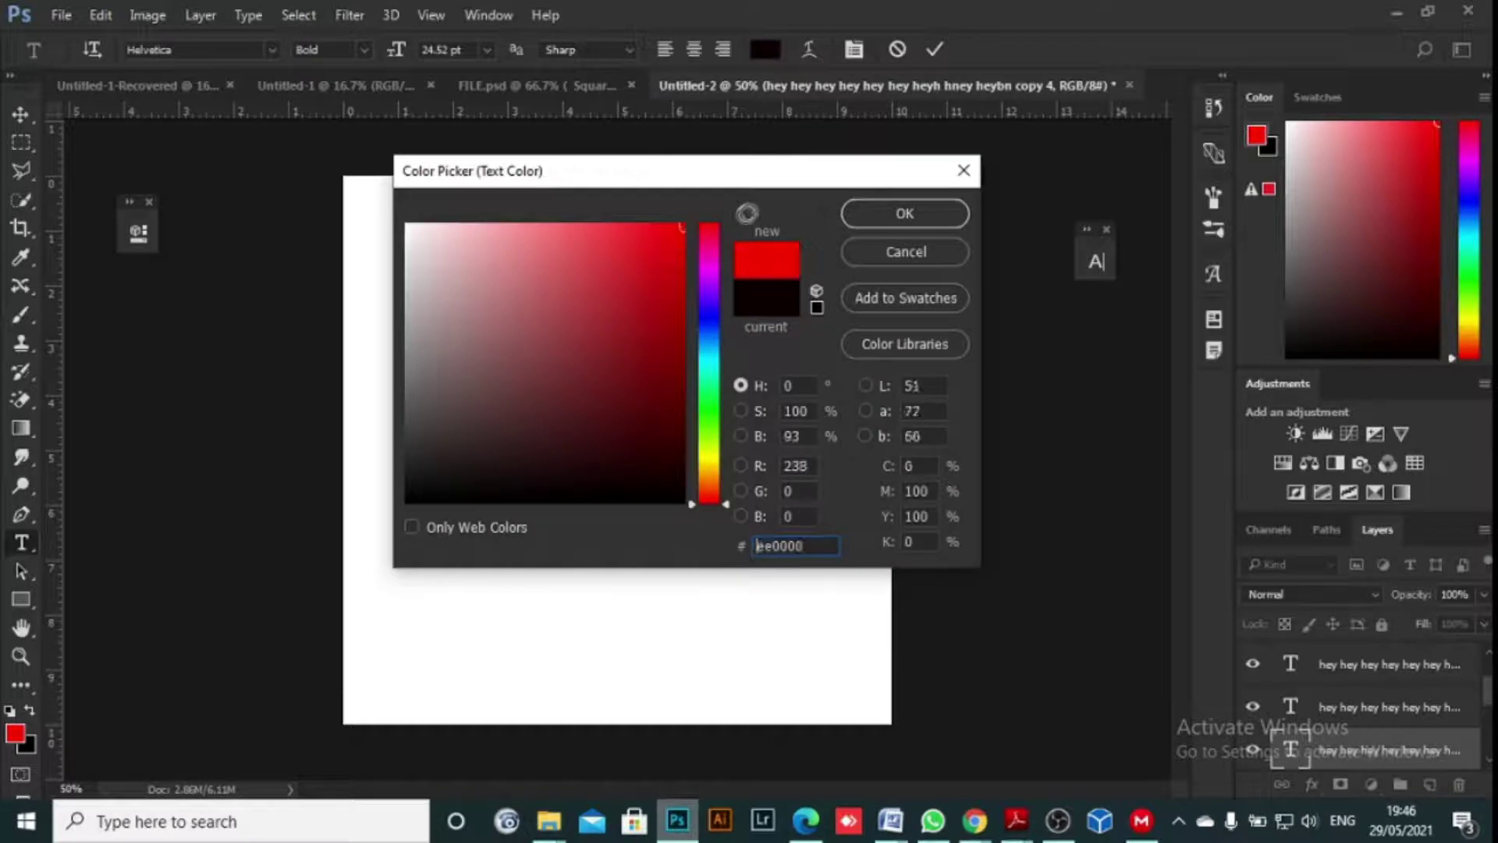
pyautogui.click(908, 212)
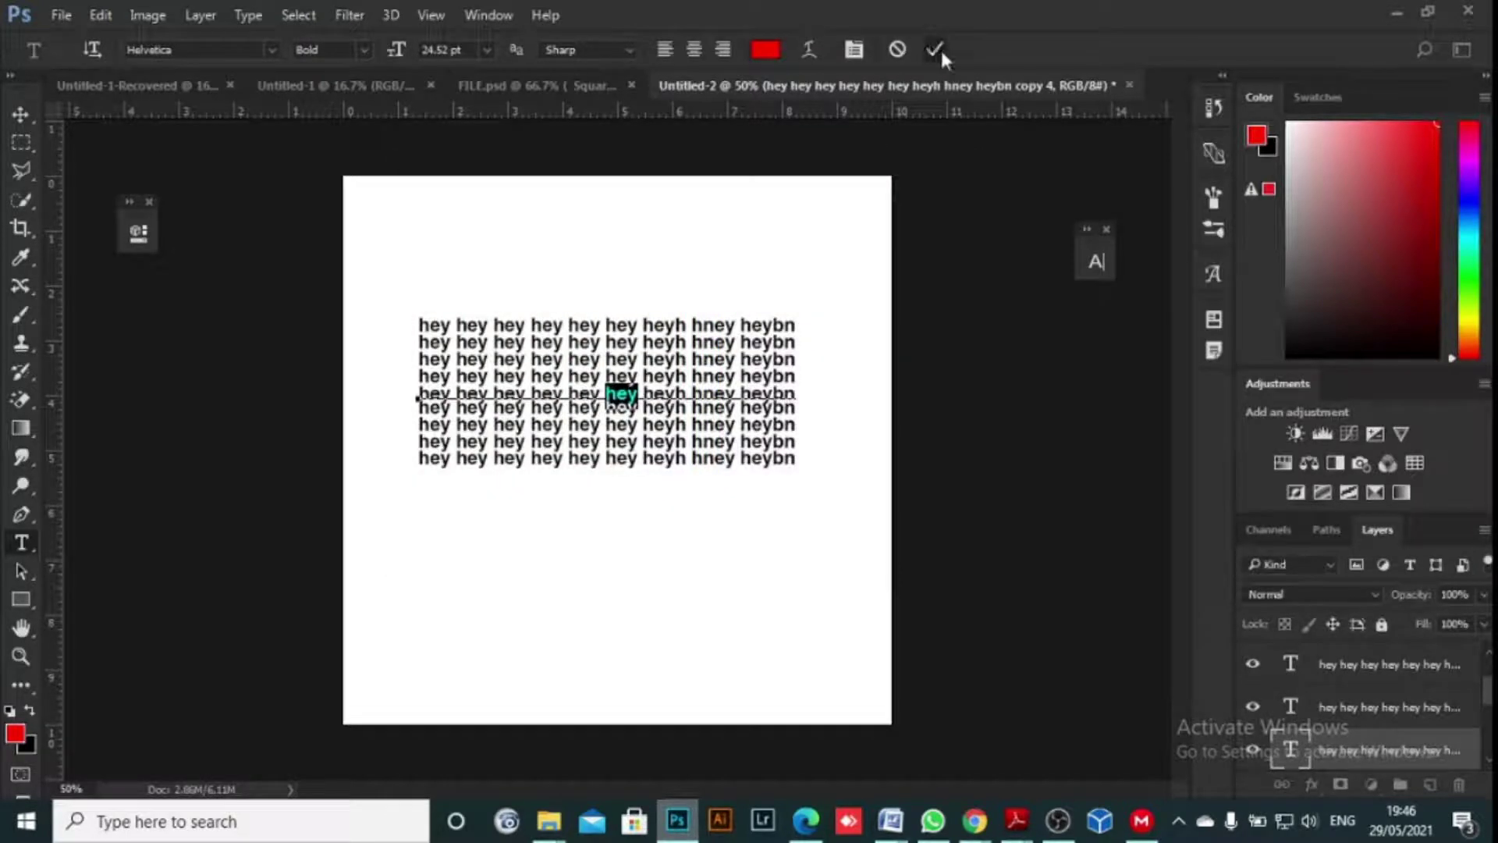
pyautogui.click(938, 50)
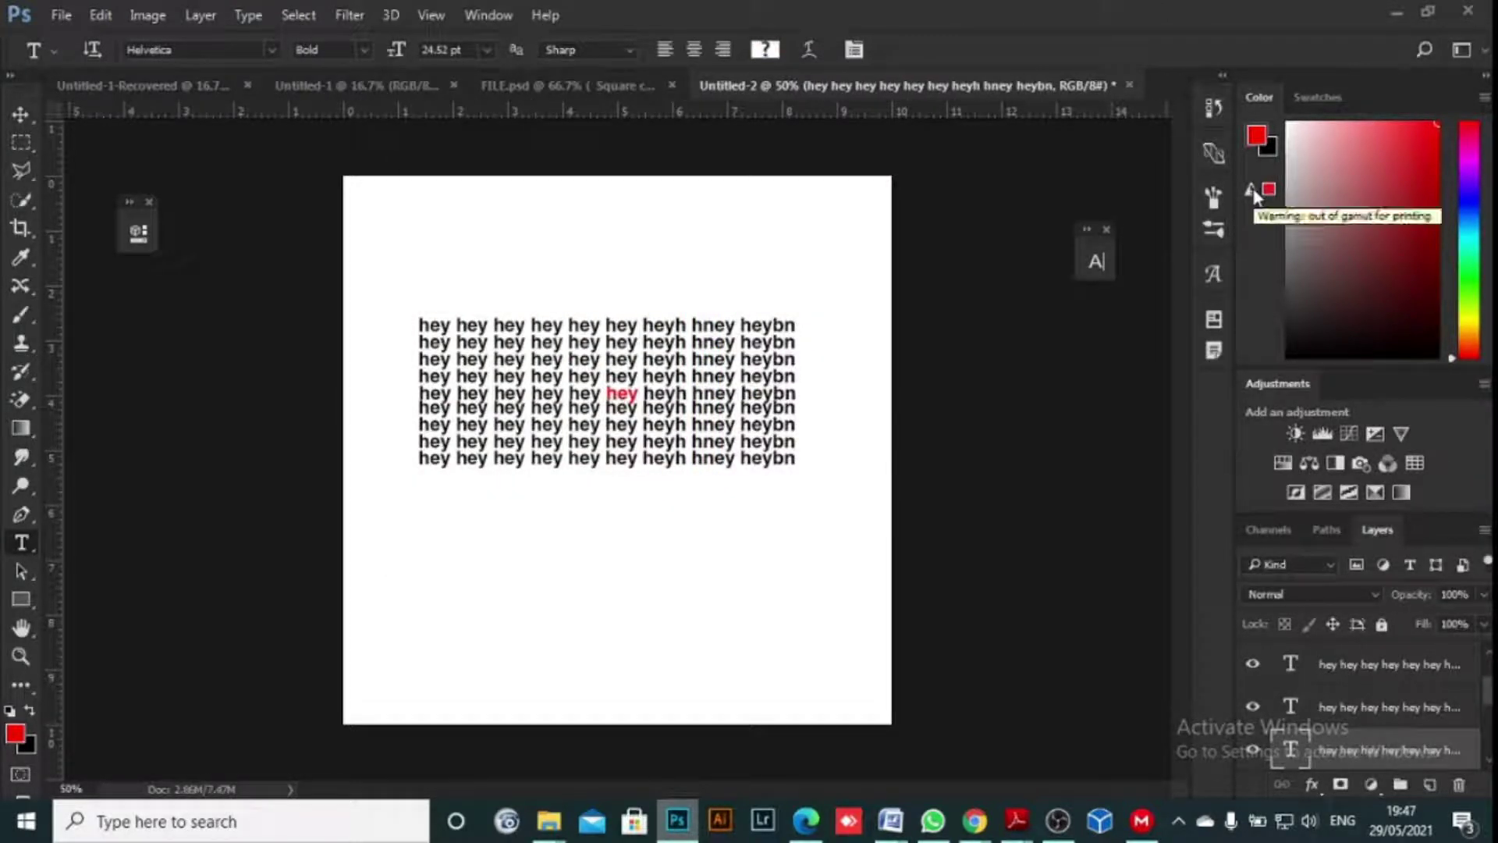
pyautogui.hotkey('ctrl', '+')
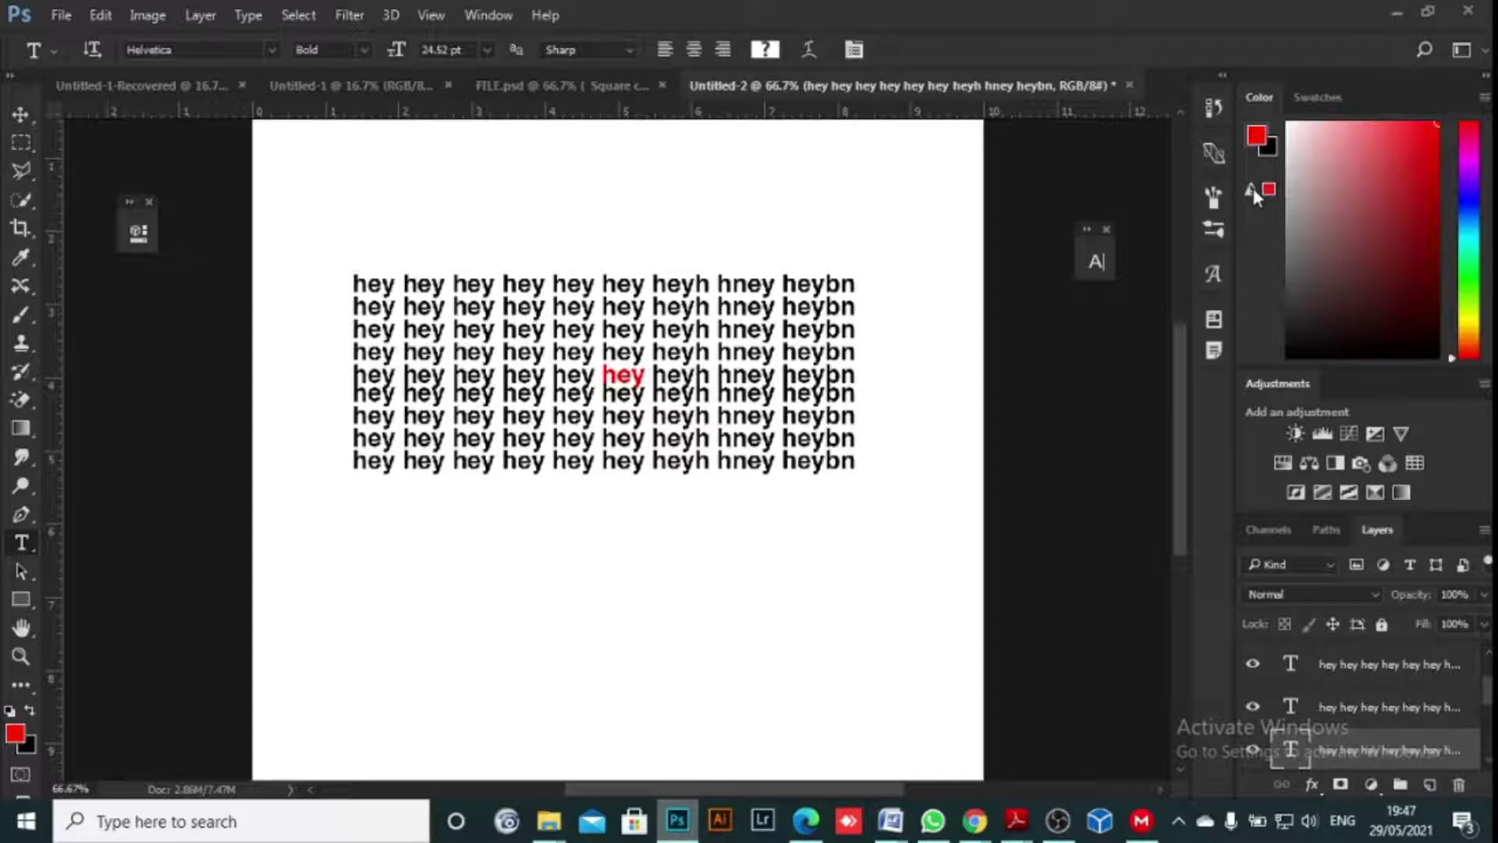
# - Zoom out on the hey-text canvas, then switch to Adobe Reader's Colour Wheel page 4
pyautogui.hotkey('ctrl', '-')
pyautogui.hotkey('ctrl', '-')
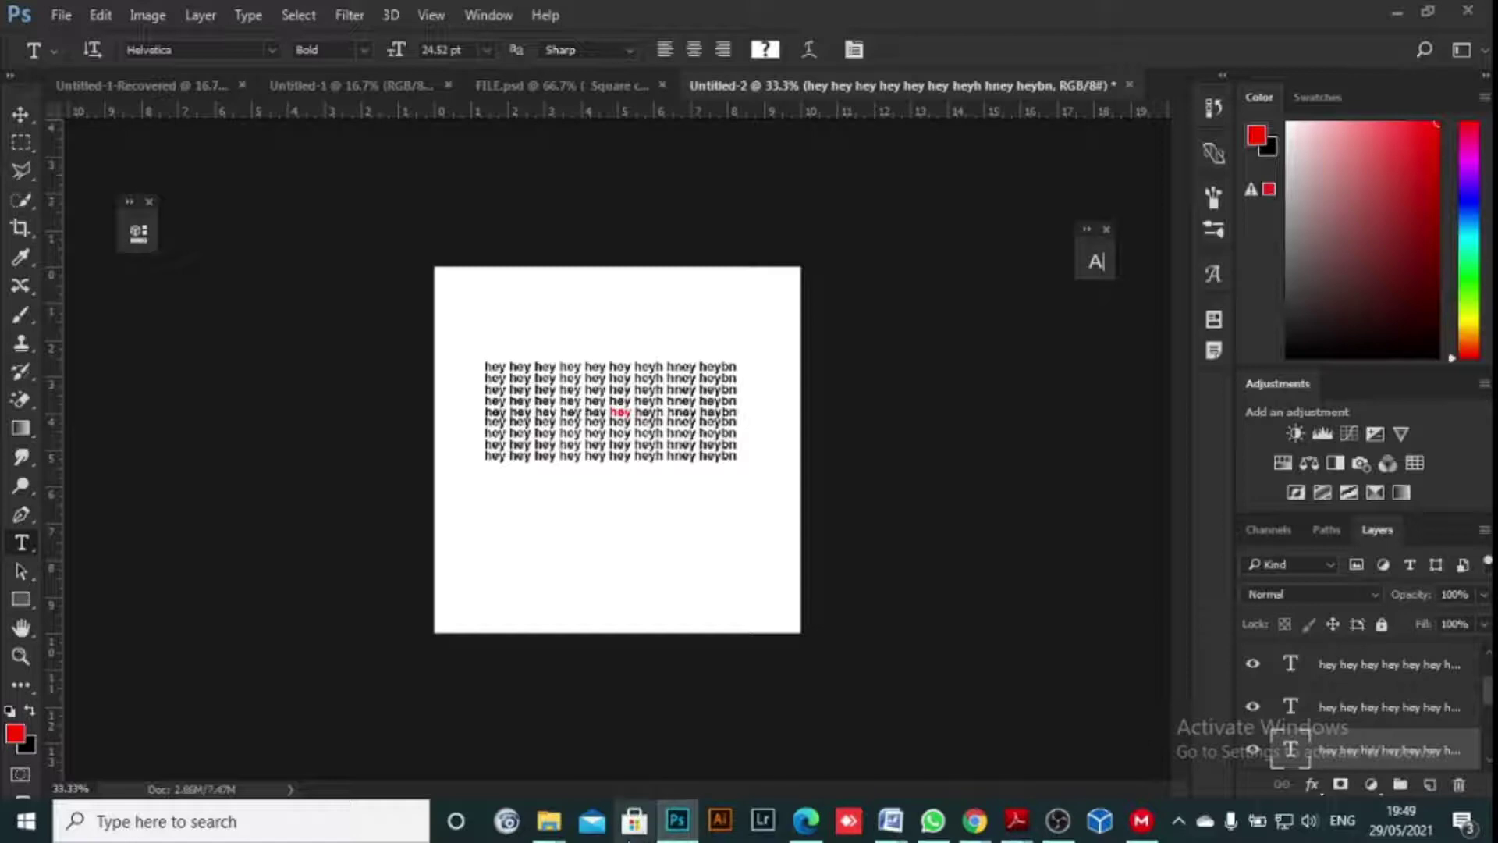
pyautogui.hotkey('alt', 'Tab')
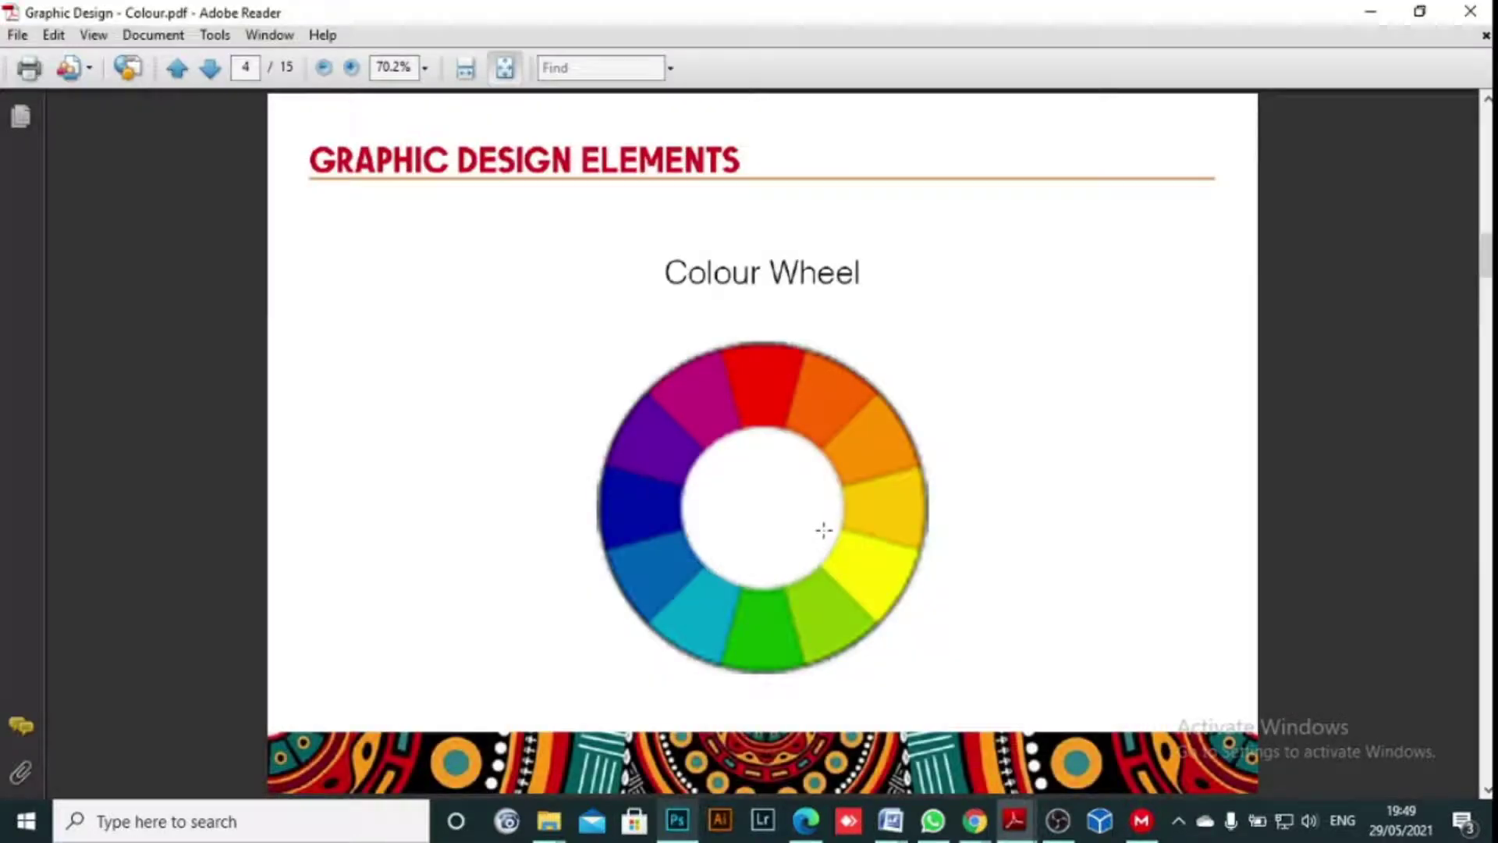